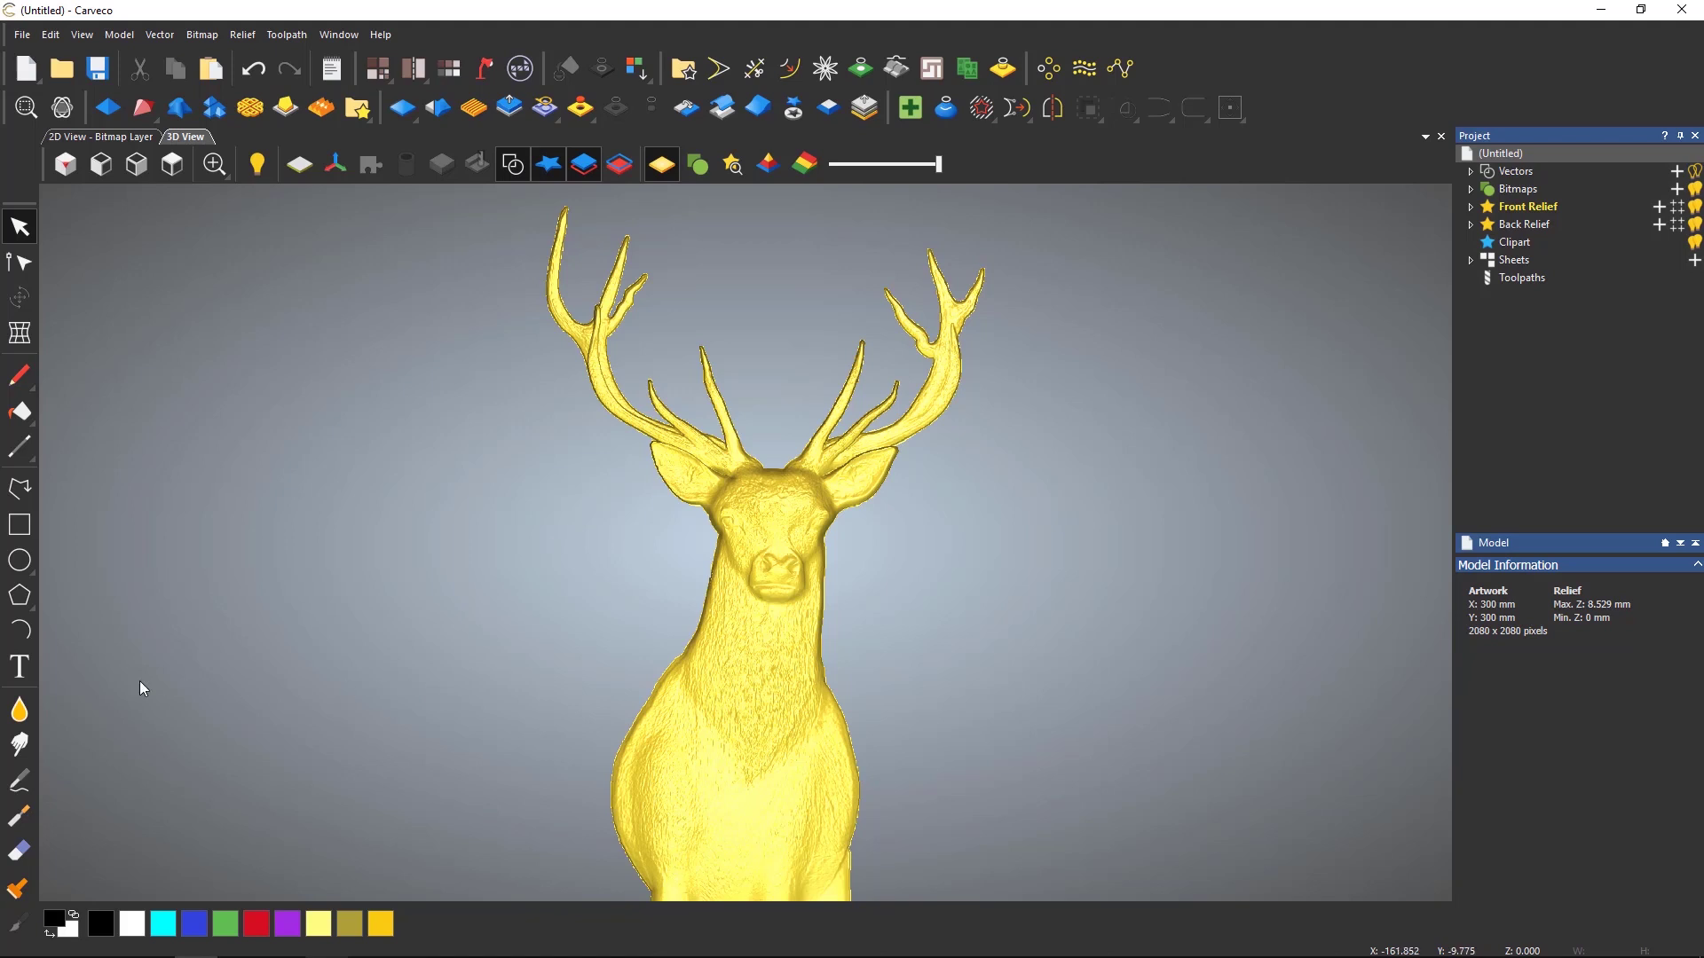
Try each sculpting tool in Tool Settings: Smooth, Smudge, Deposit, Carve, Eraser and Transfer.
{"action": "left_click", "coordinate": [20, 717]}
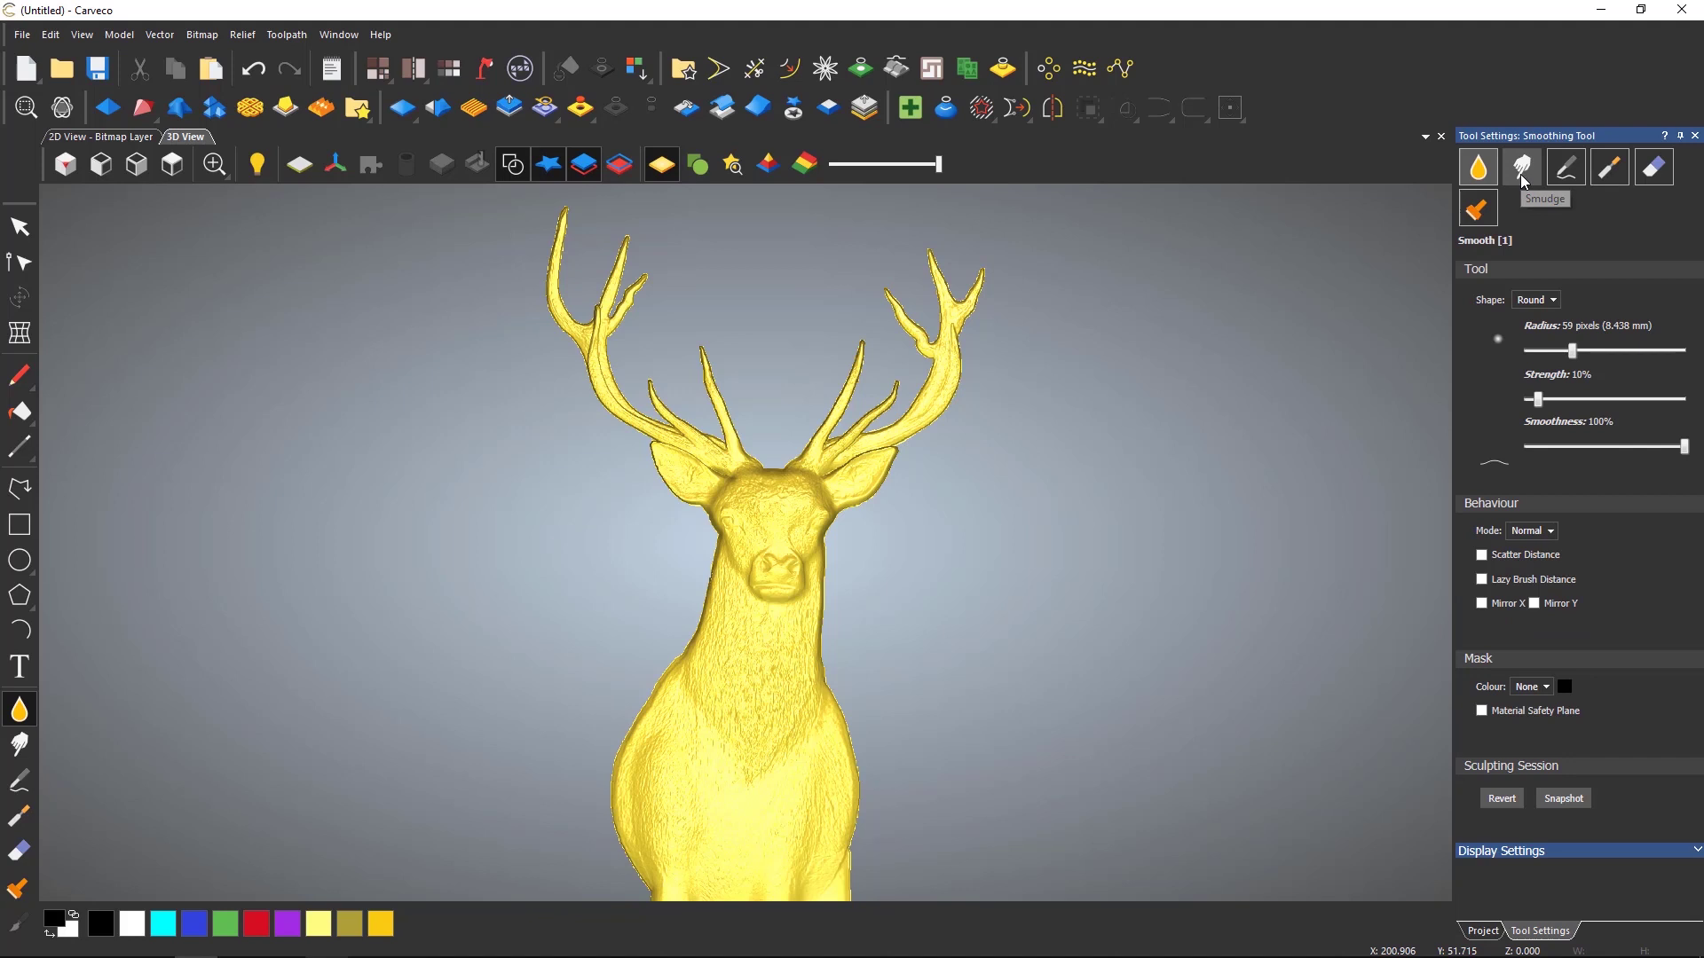
{"action": "left_click", "coordinate": [1524, 175]}
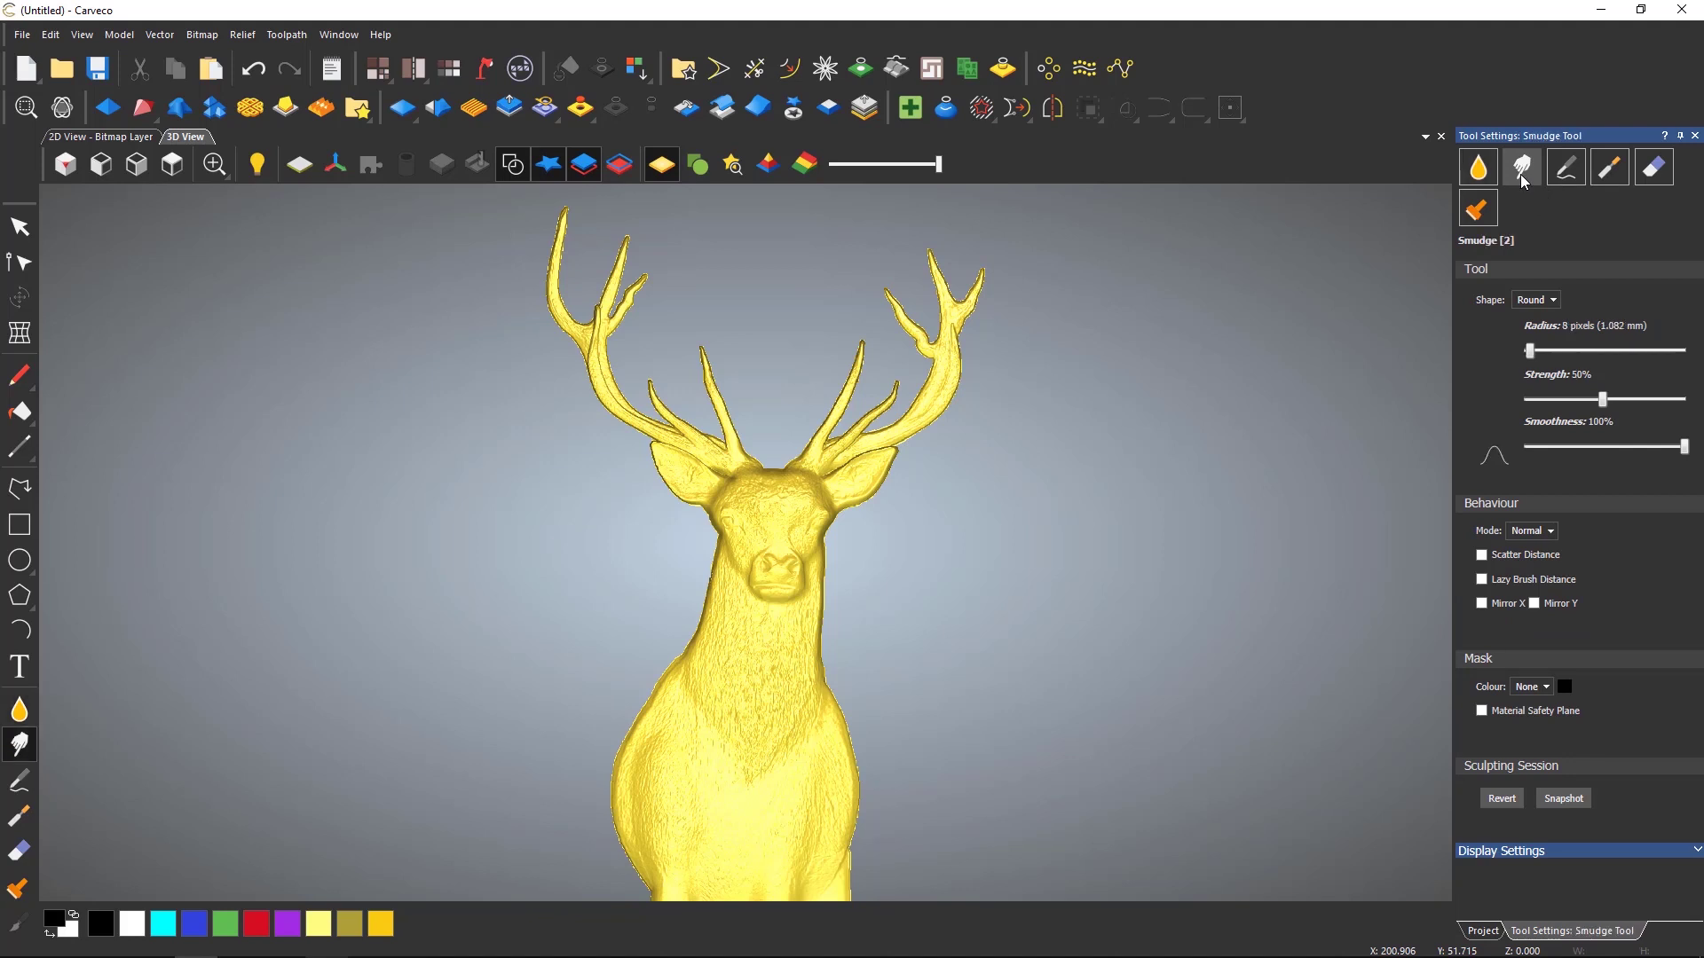
{"action": "left_click", "coordinate": [1571, 178]}
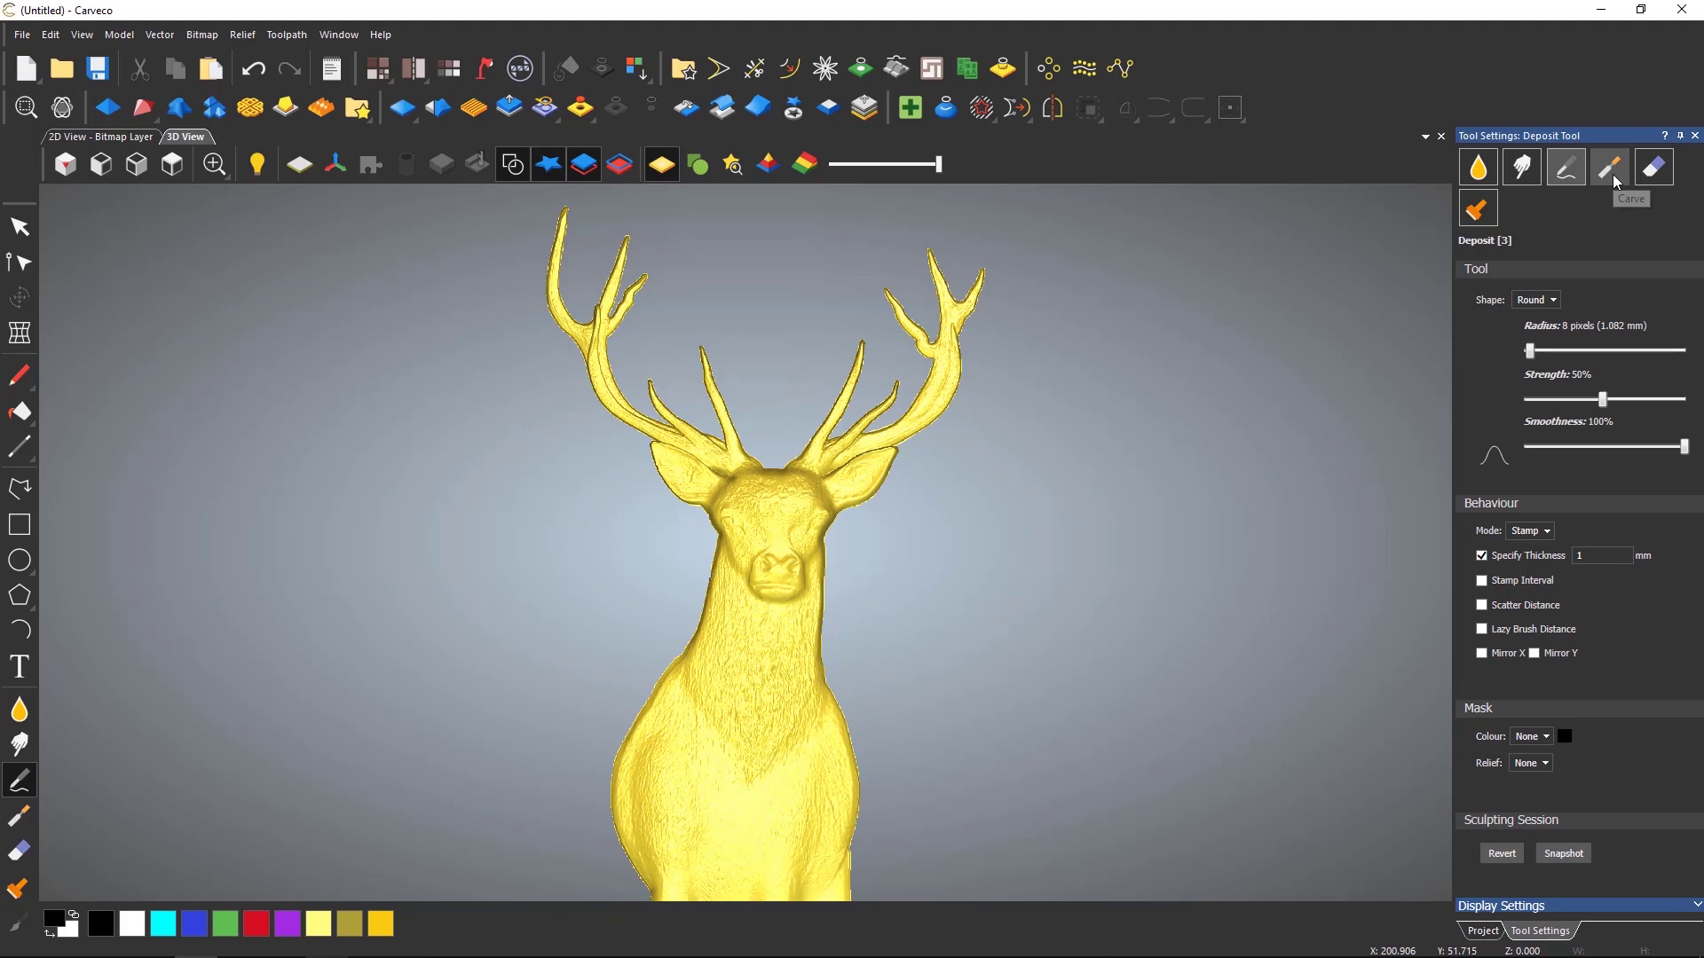
{"action": "left_click", "coordinate": [1613, 176]}
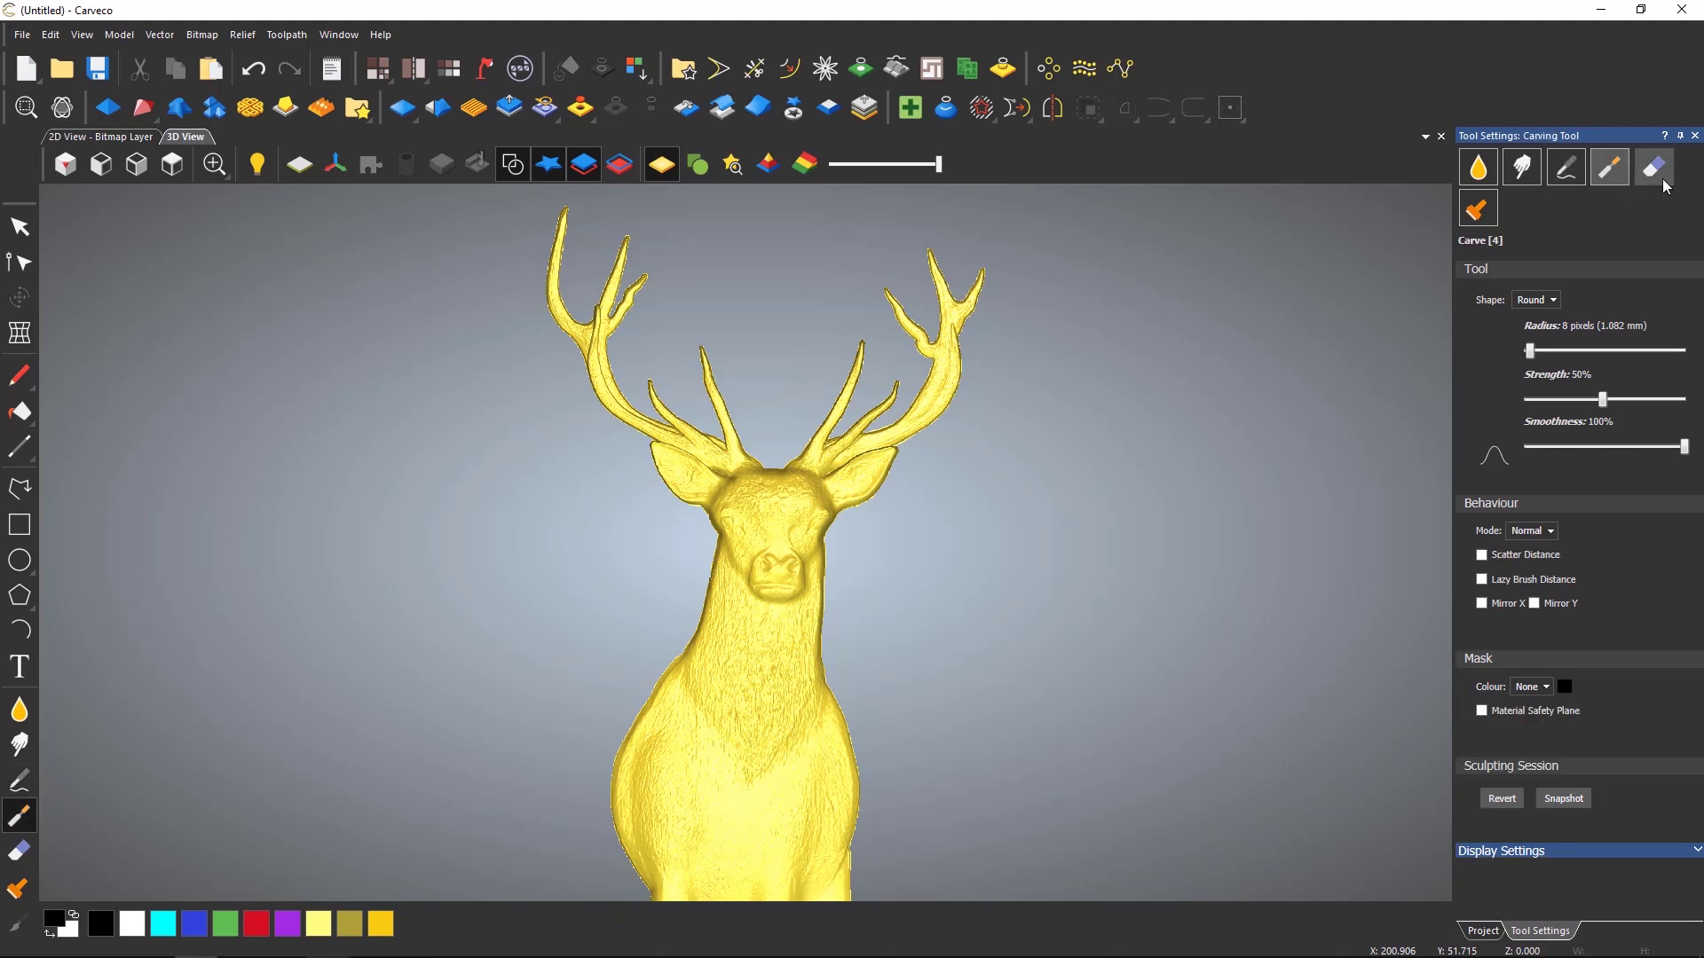
{"action": "left_click", "coordinate": [1656, 174]}
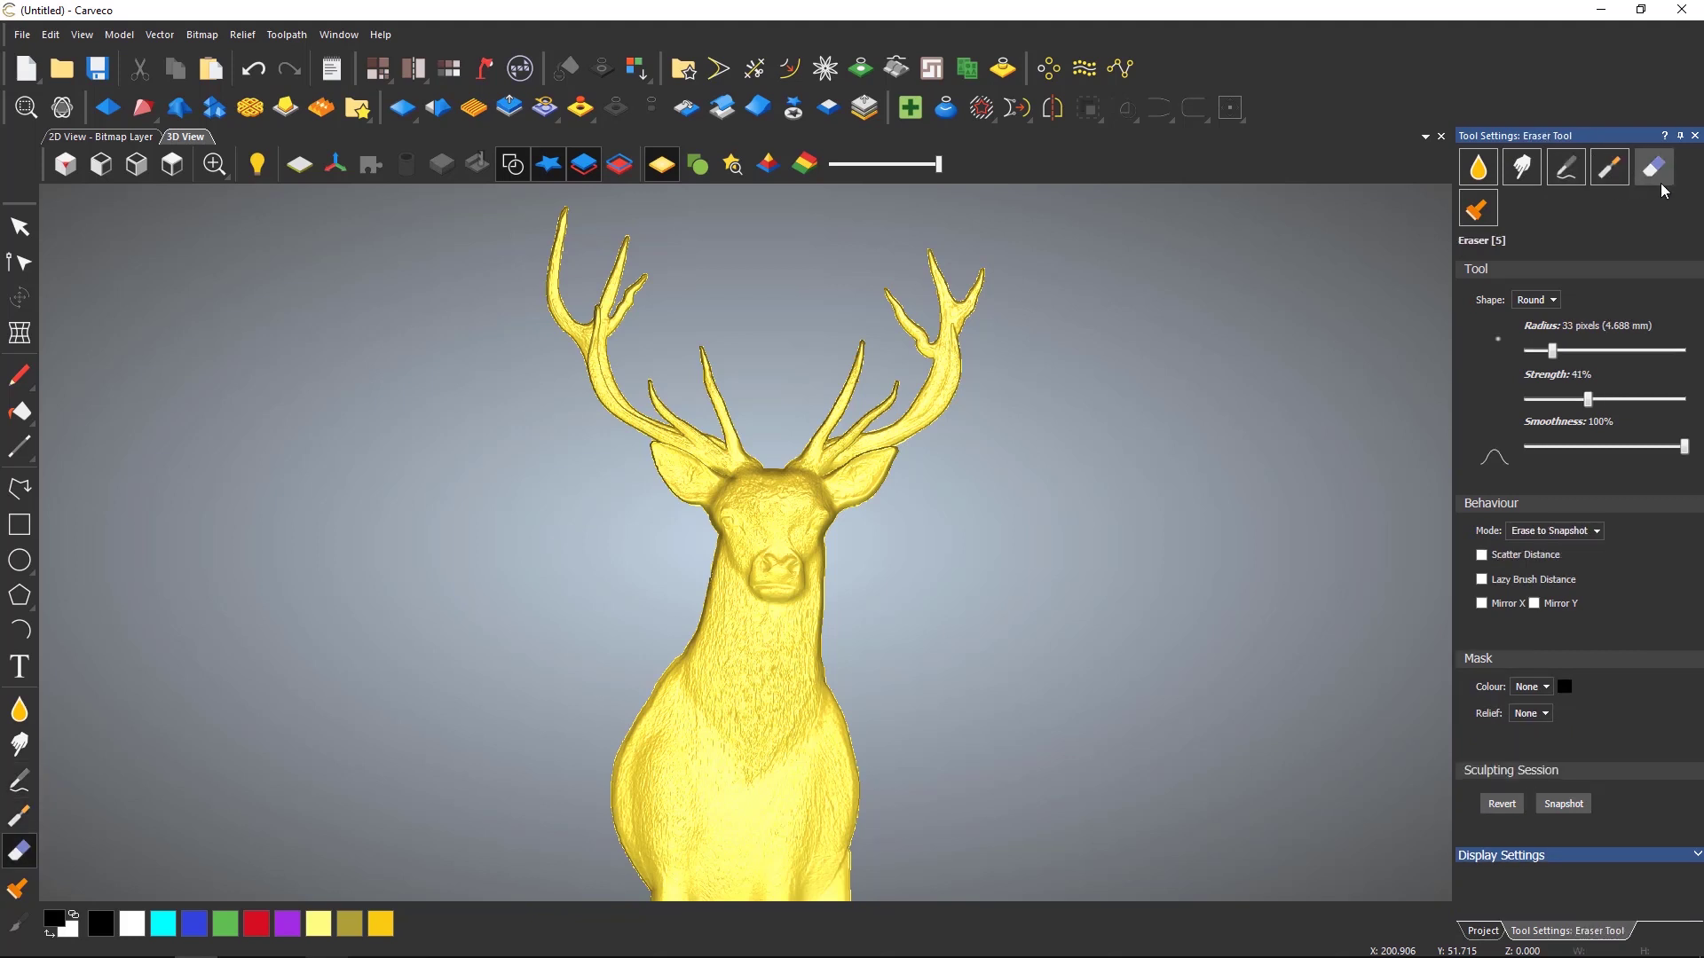
{"action": "left_click", "coordinate": [1490, 221]}
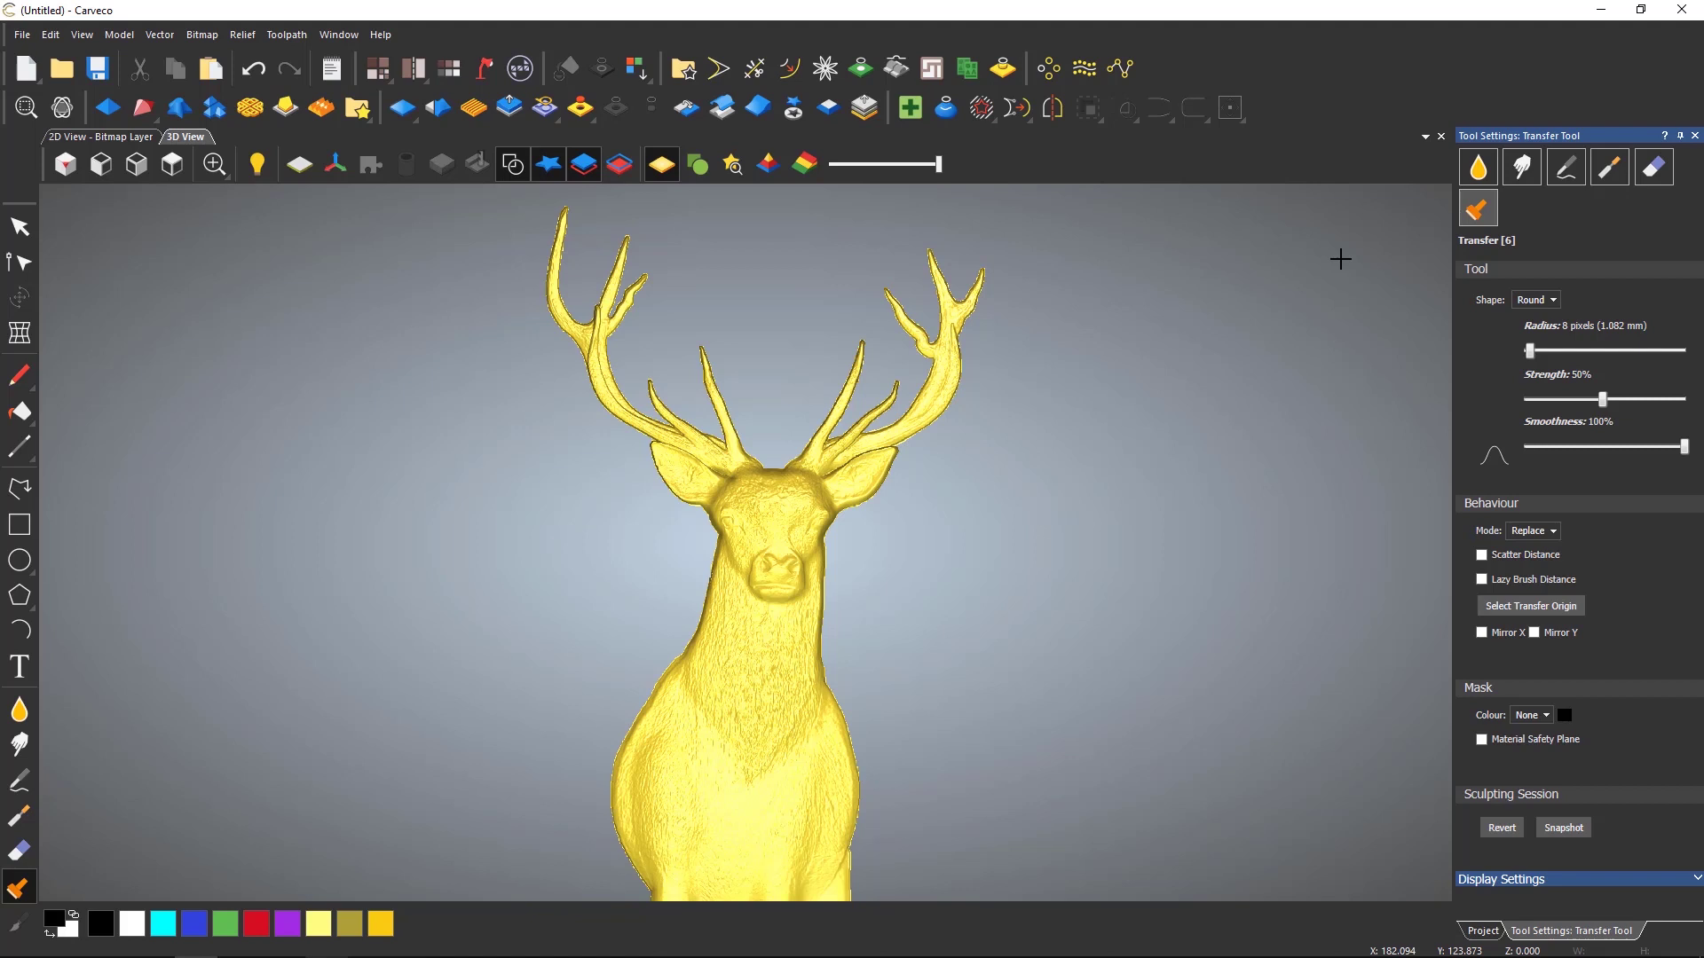
Cycle through Smooth, Deposit, Carve, Eraser and Transfer with shortcut keys, ending on Smooth.
{"action": "key", "text": "s"}
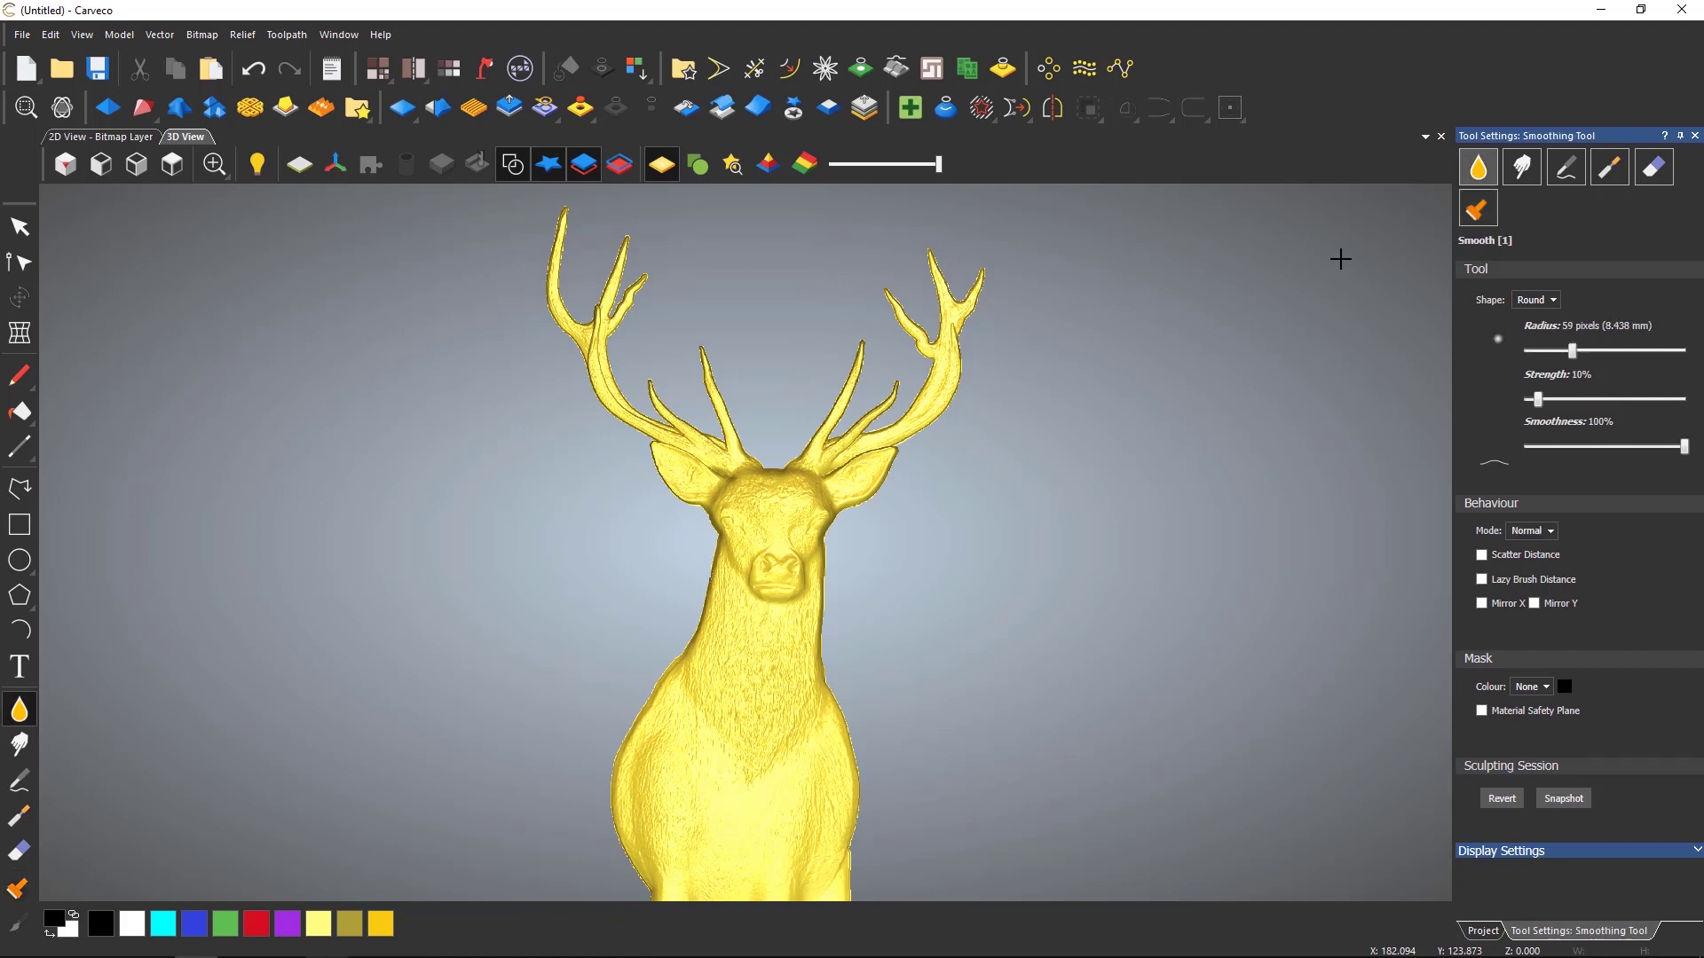
{"action": "key", "text": "d"}
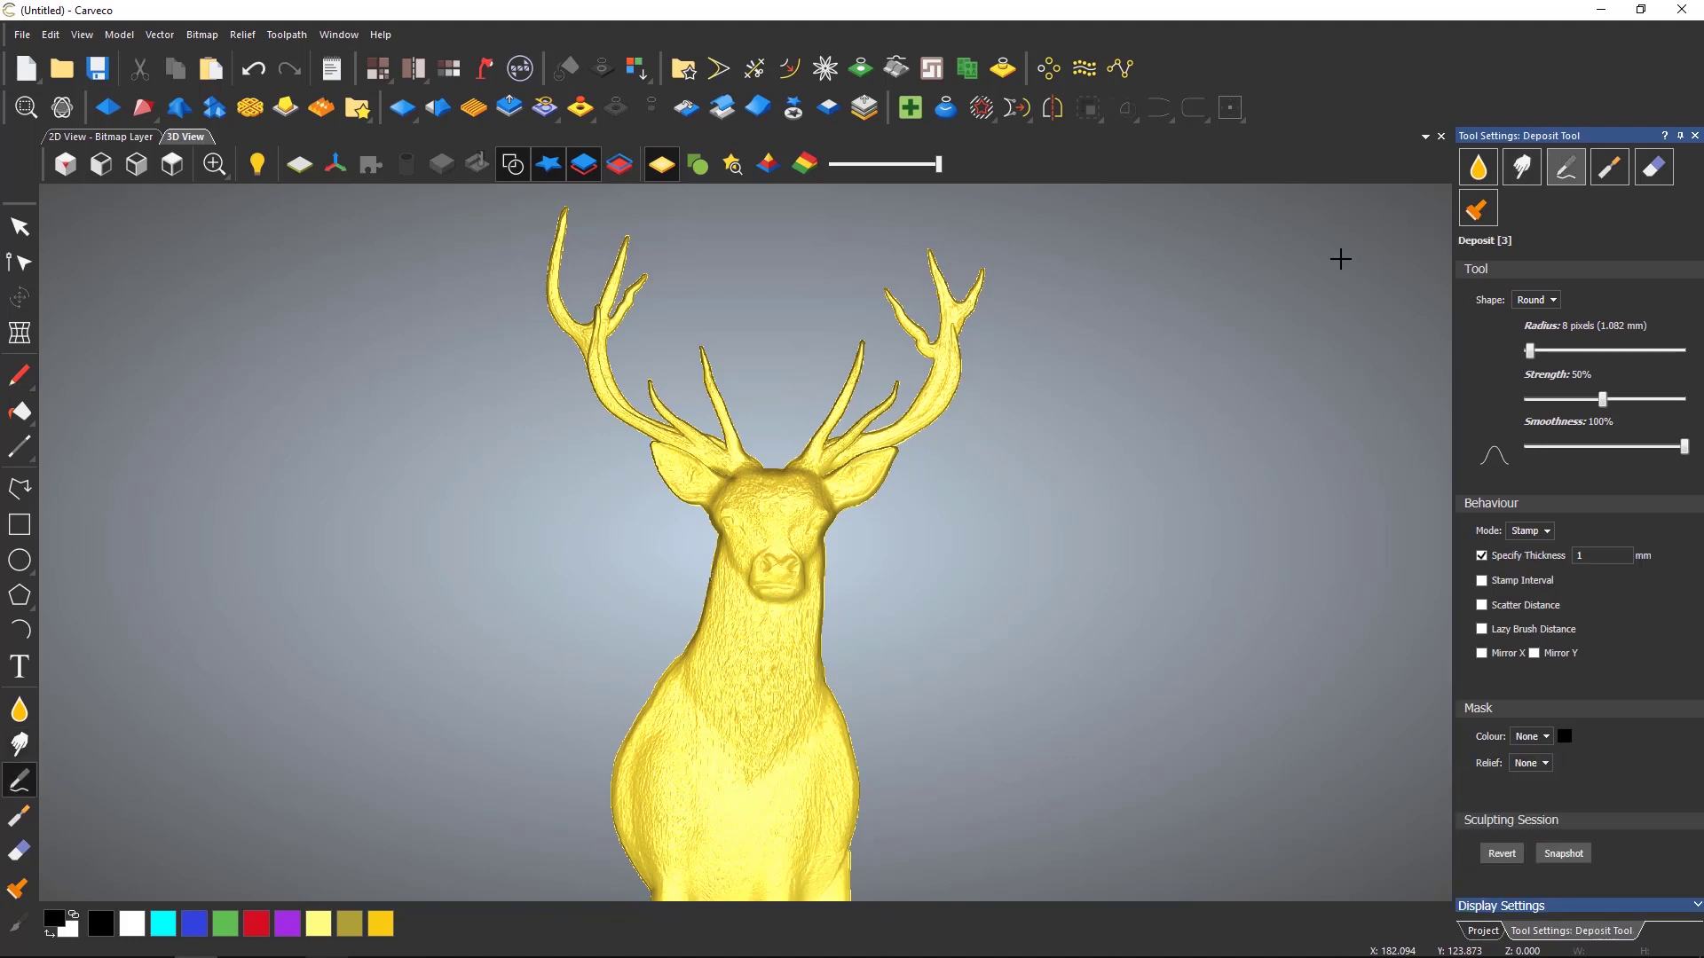
{"action": "key", "text": "4"}
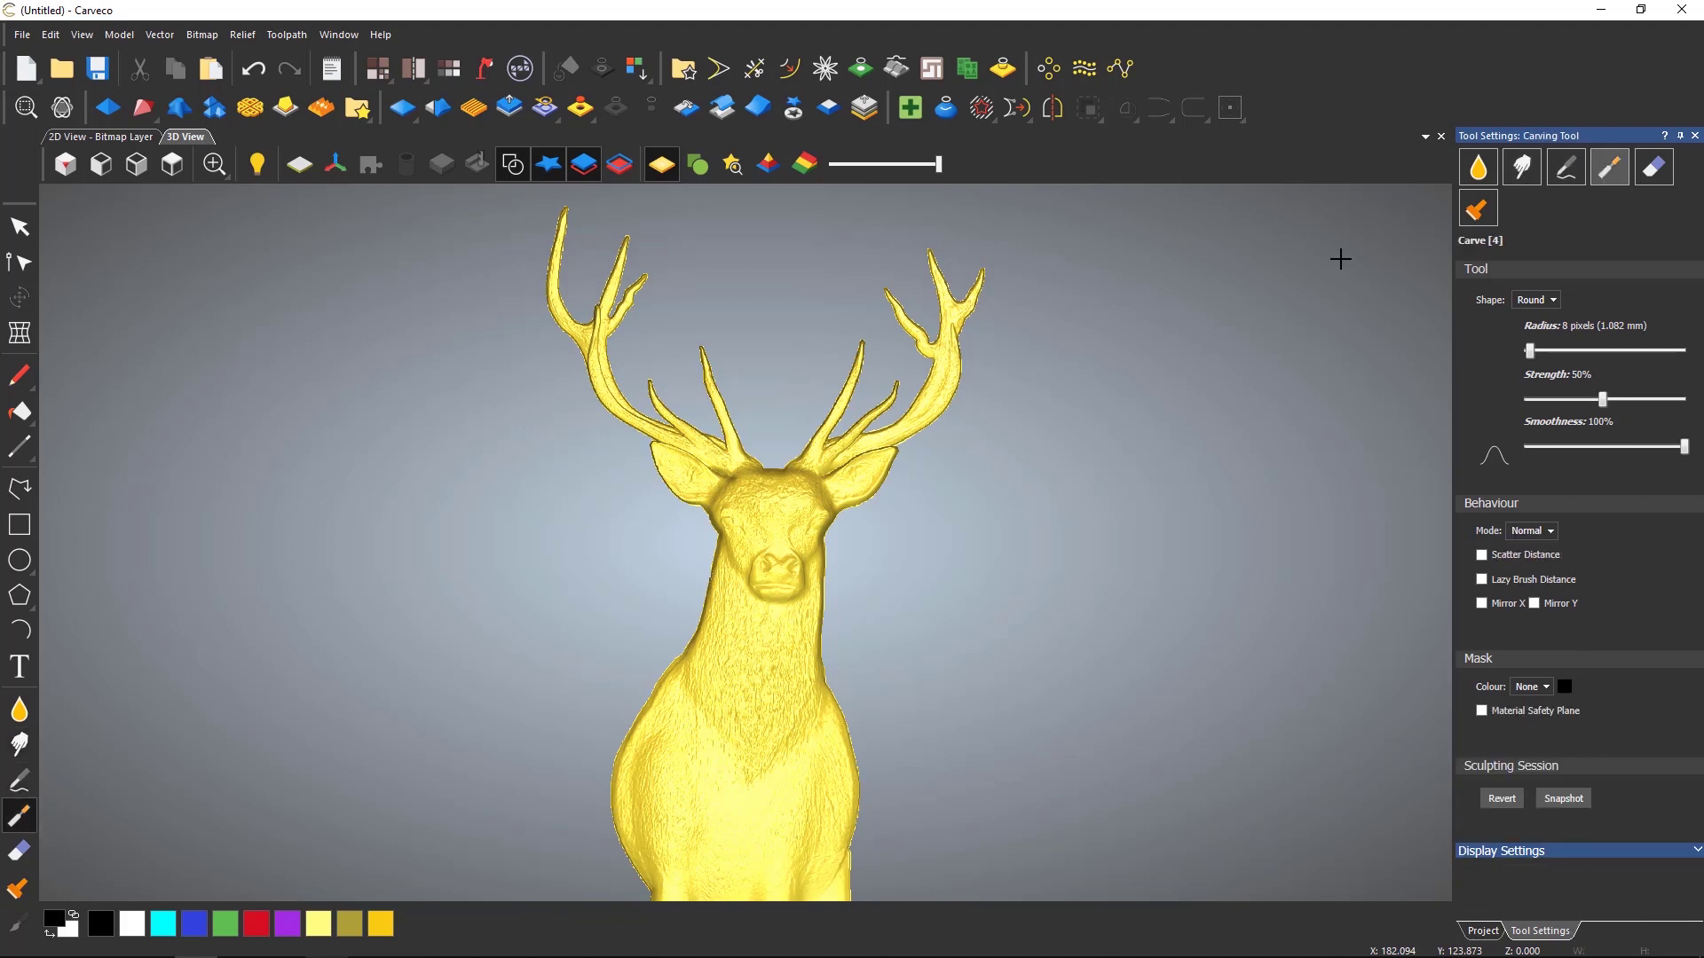
{"action": "key", "text": "5"}
{"action": "key", "text": "6"}
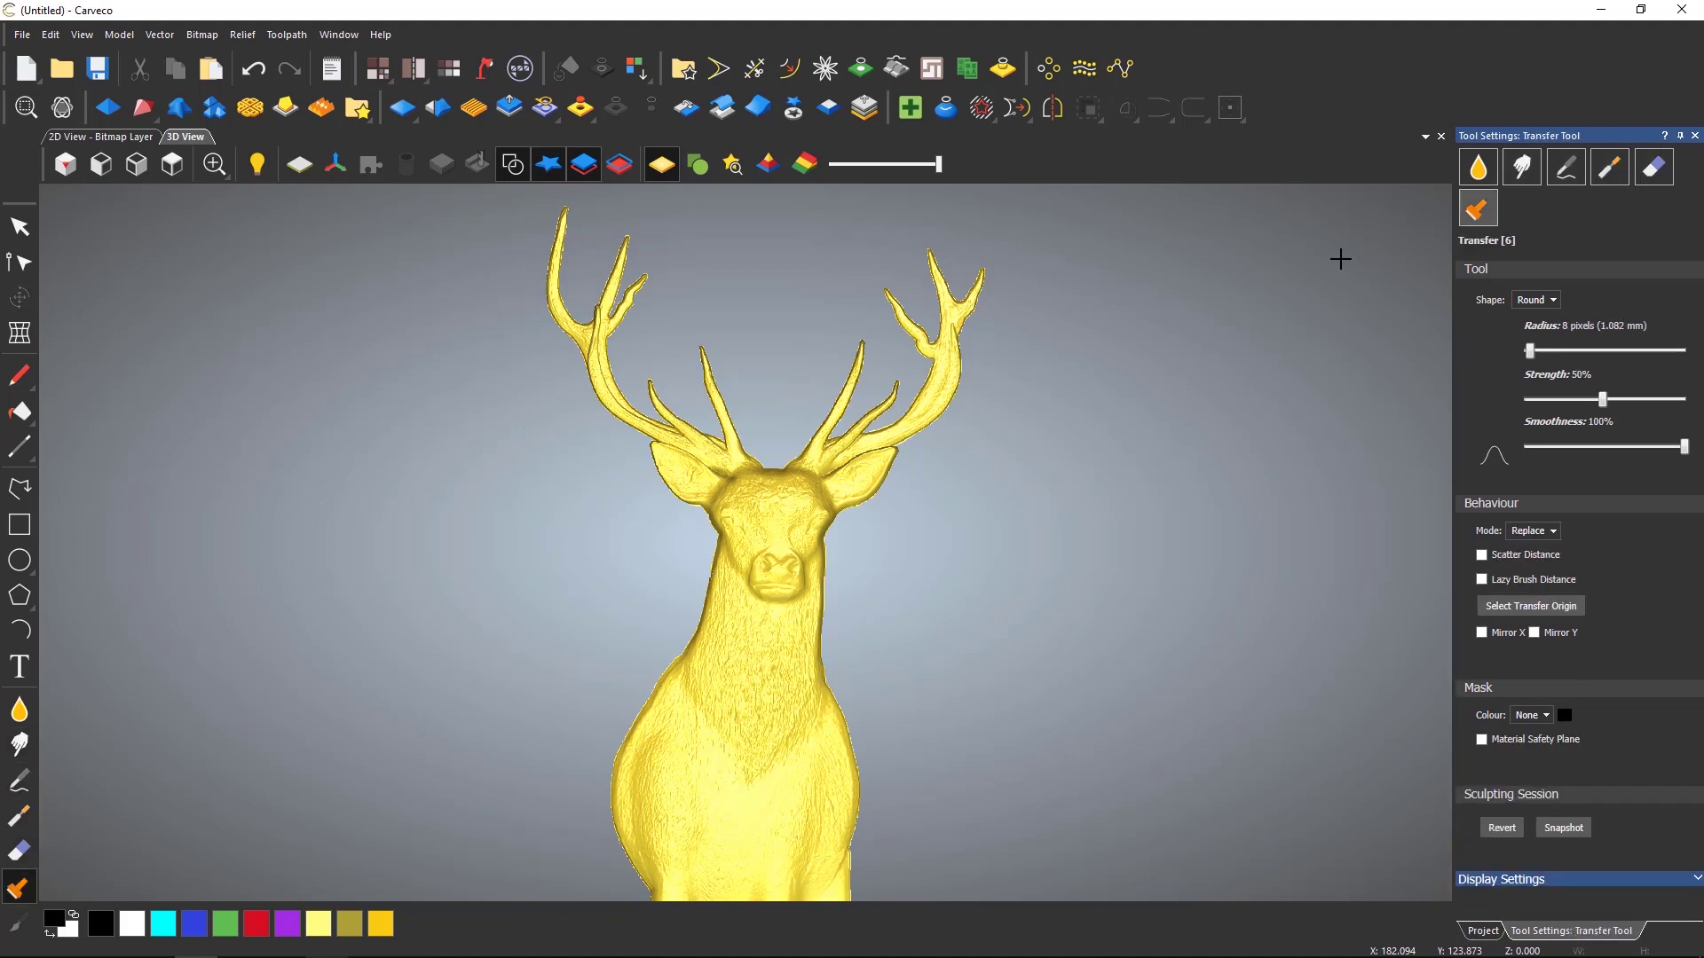
{"action": "key", "text": "1"}
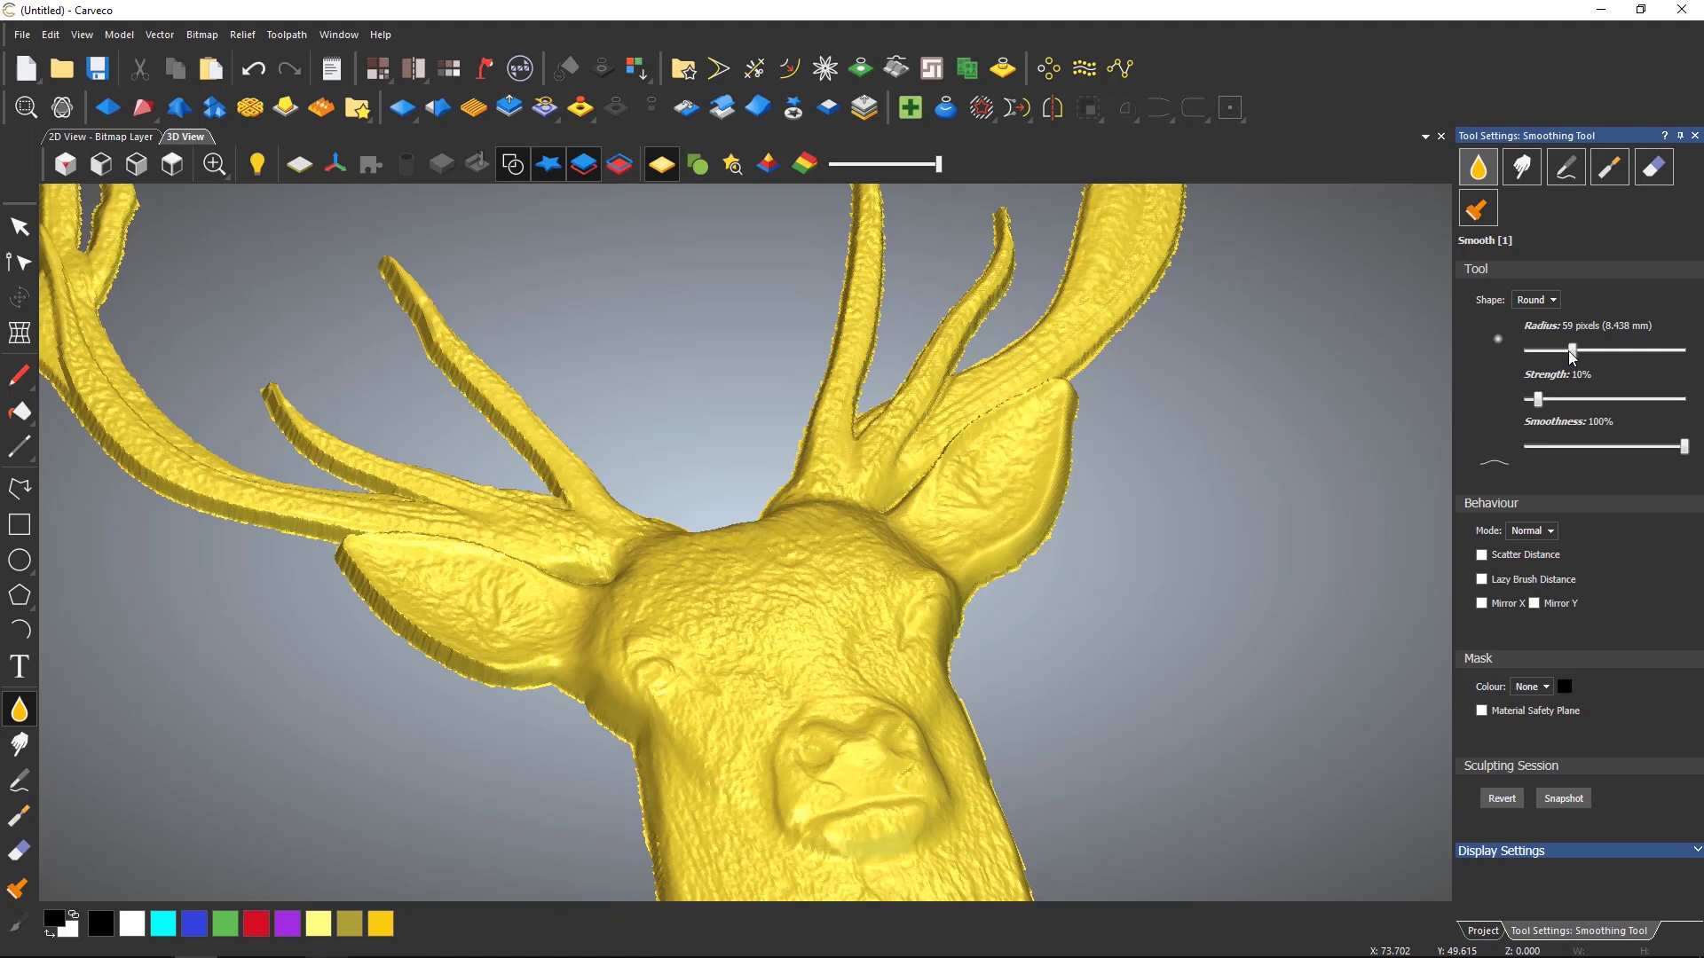
Smooth the deer's forehead with a 117-pixel brush, then shrink the radius to 25 pixels.
{"action": "mouse_move", "coordinate": [1571, 355]}
{"action": "left_mouse_down"}
{"action": "mouse_move", "coordinate": [1611, 355]}
{"action": "mouse_move", "coordinate": [1551, 357]}
{"action": "left_mouse_up"}
{"action": "left_click_drag", "start_coordinate": [1554, 356], "coordinate": [1601, 357]}
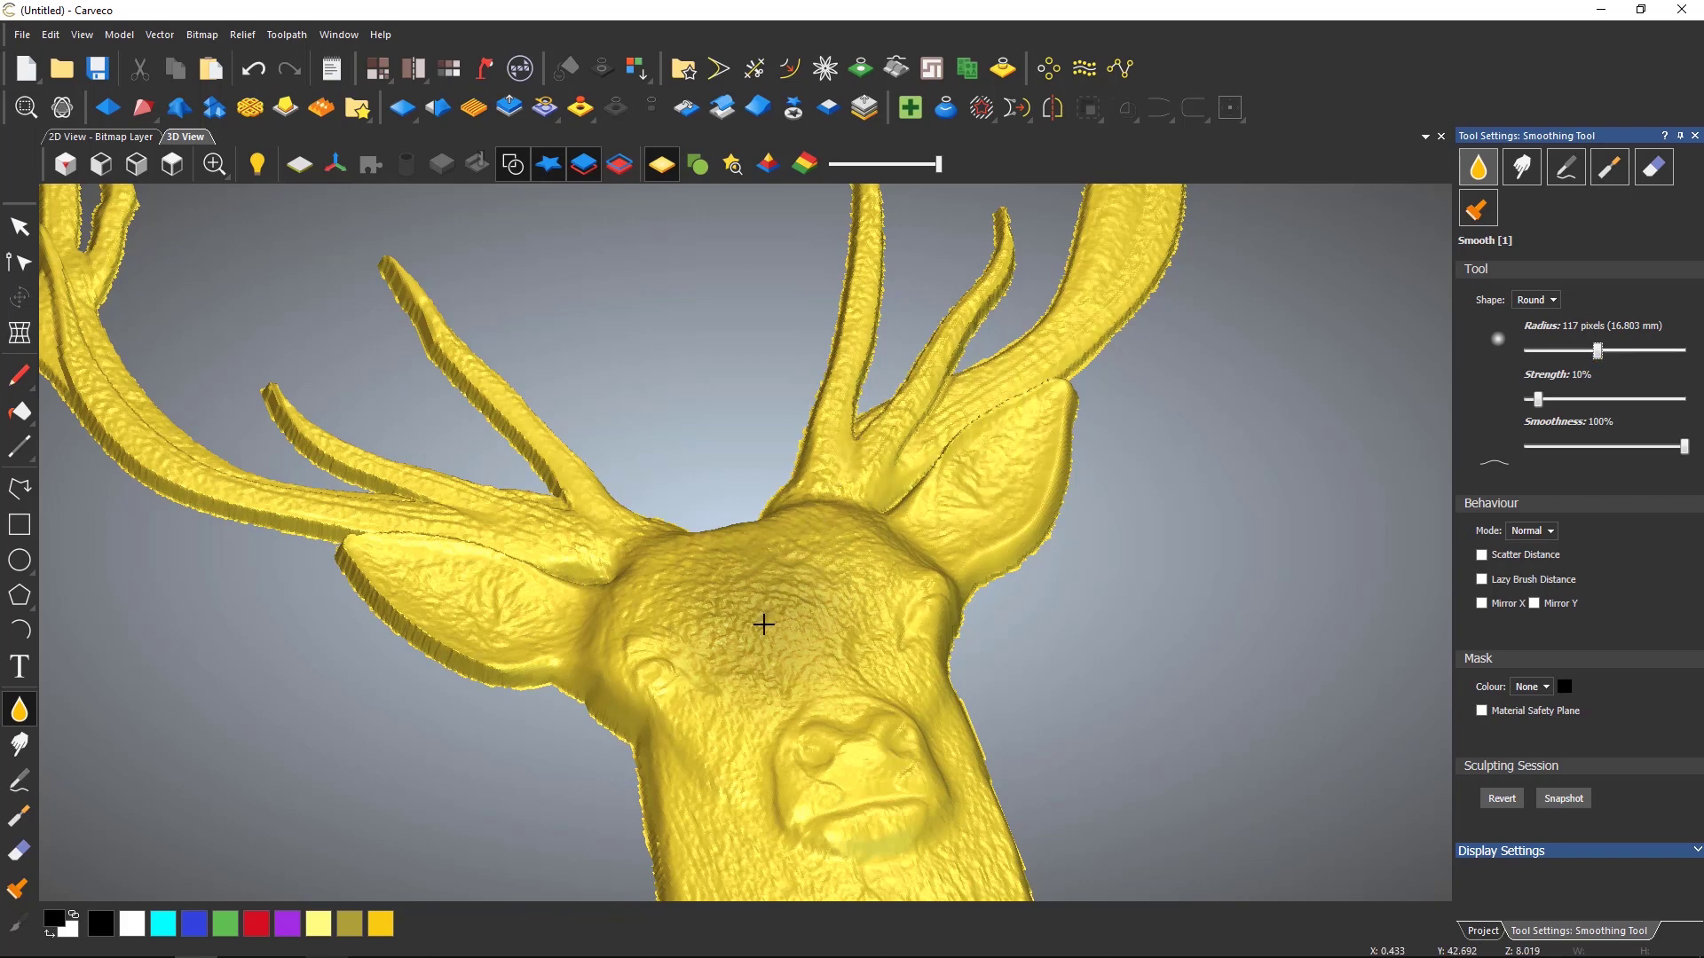
{"action": "mouse_move", "coordinate": [798, 602]}
{"action": "left_mouse_down"}
{"action": "mouse_move", "coordinate": [703, 665]}
{"action": "mouse_move", "coordinate": [714, 687]}
{"action": "mouse_move", "coordinate": [817, 686]}
{"action": "left_mouse_up"}
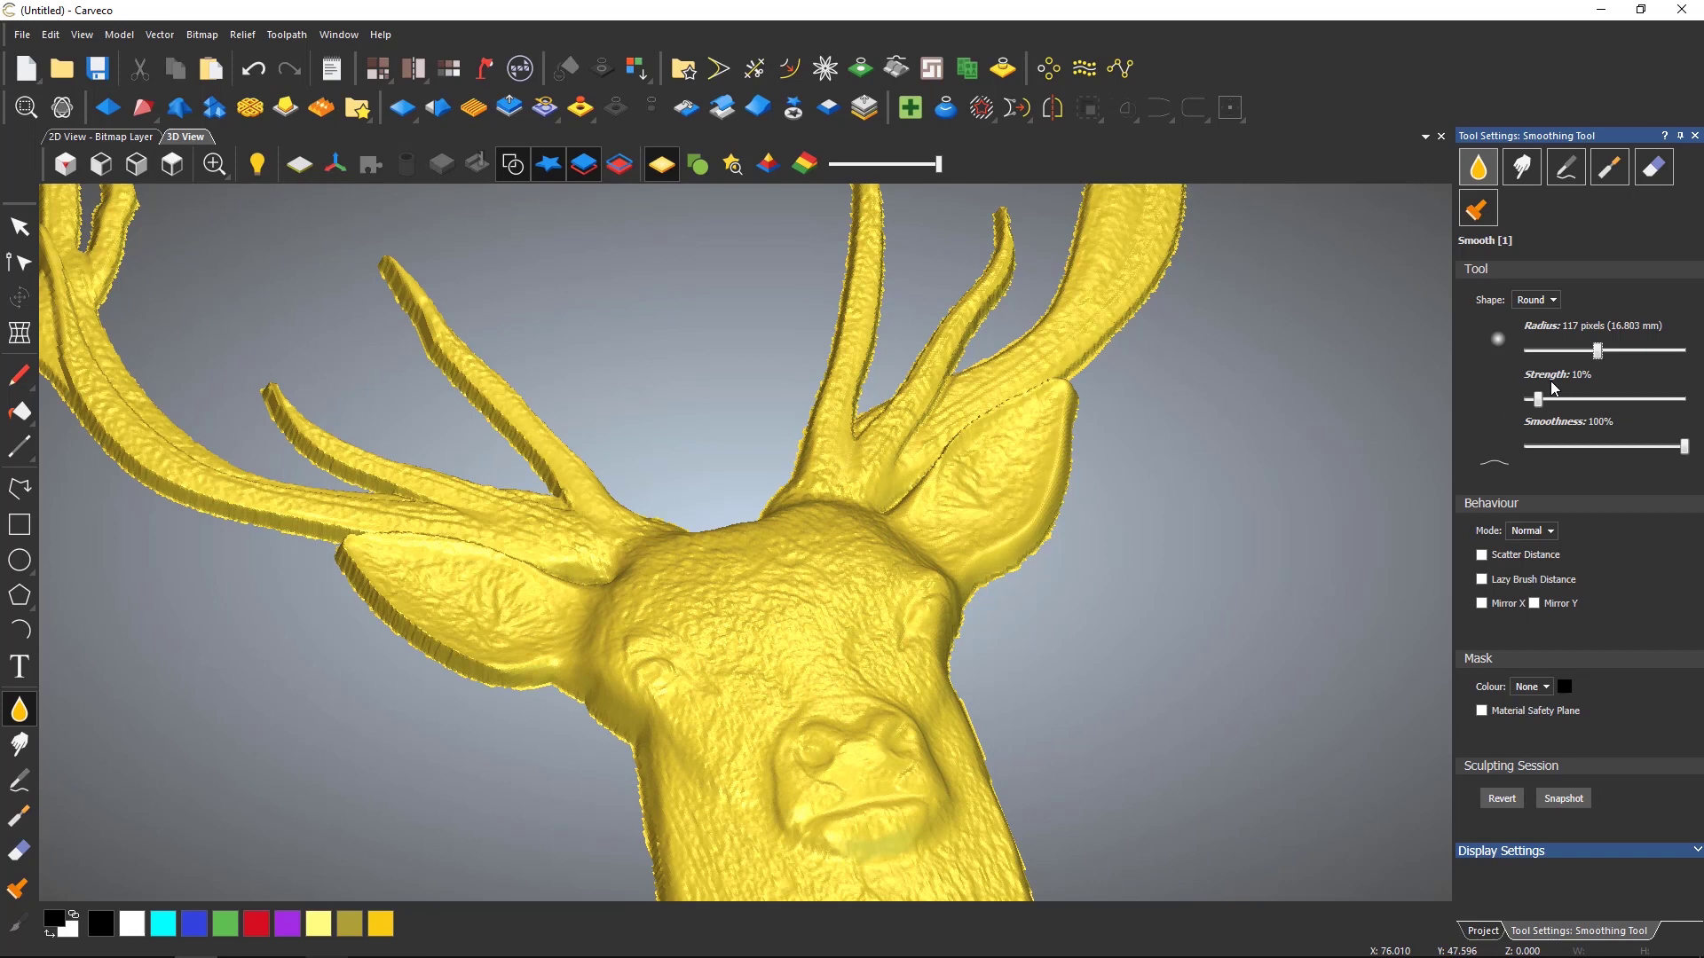
{"action": "left_click_drag", "start_coordinate": [1600, 357], "coordinate": [1547, 356]}
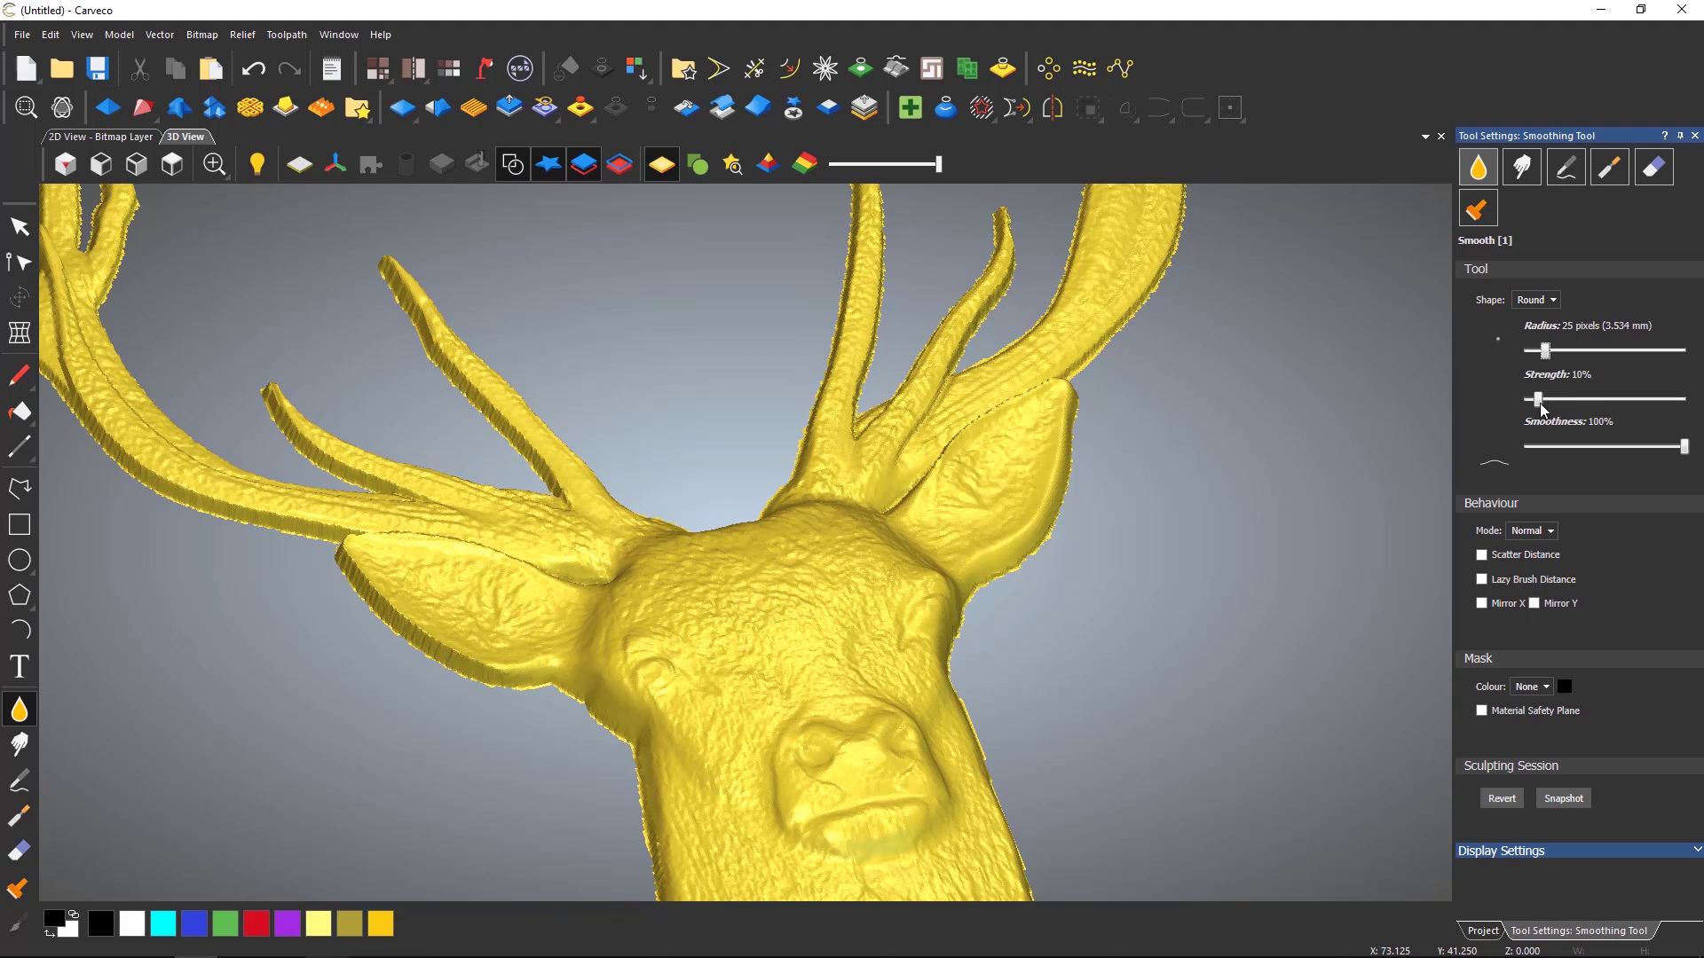
{"action": "mouse_move", "coordinate": [1540, 401]}
{"action": "left_mouse_down"}
{"action": "mouse_move", "coordinate": [1697, 406]}
{"action": "mouse_move", "coordinate": [1538, 401]}
{"action": "left_mouse_up"}
{"action": "left_click", "coordinate": [1672, 451]}
{"action": "mouse_move", "coordinate": [1672, 456]}
{"action": "left_mouse_down"}
{"action": "mouse_move", "coordinate": [1524, 448]}
{"action": "mouse_move", "coordinate": [1689, 471]}
{"action": "left_mouse_up"}
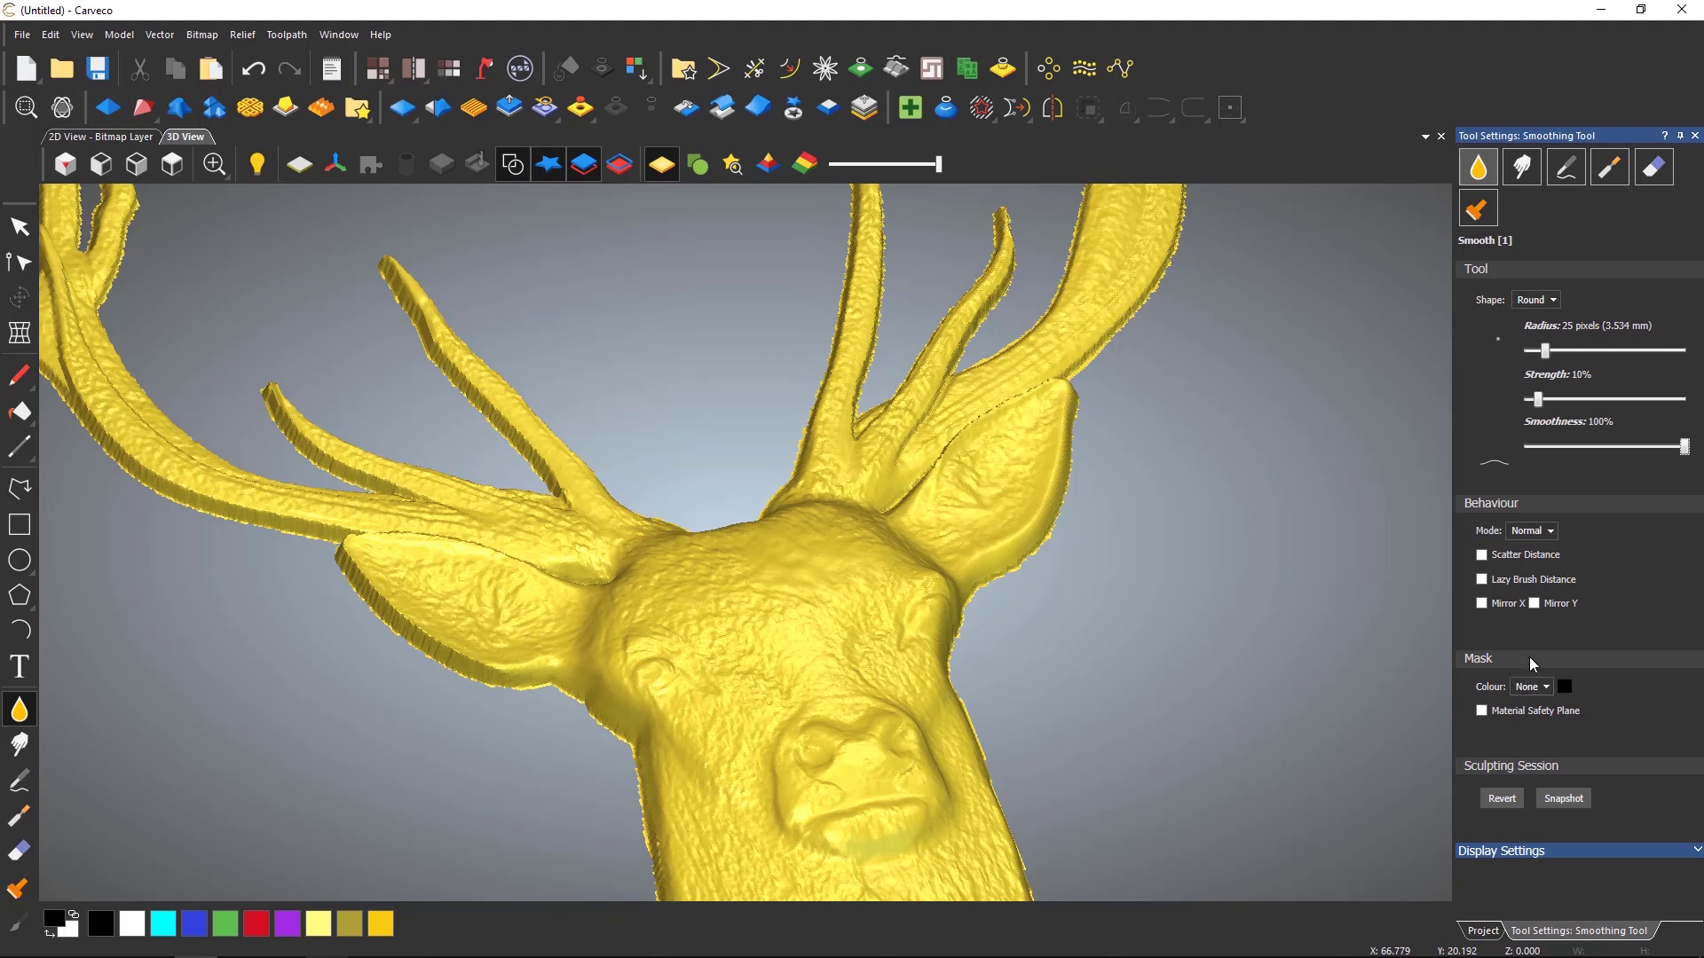
Undo the last change, leave no colour mask, and smooth the right ear's edge.
{"action": "key", "text": "ctrl+z"}
{"action": "key", "text": "ctrl+z"}
{"action": "left_click", "coordinate": [1544, 687]}
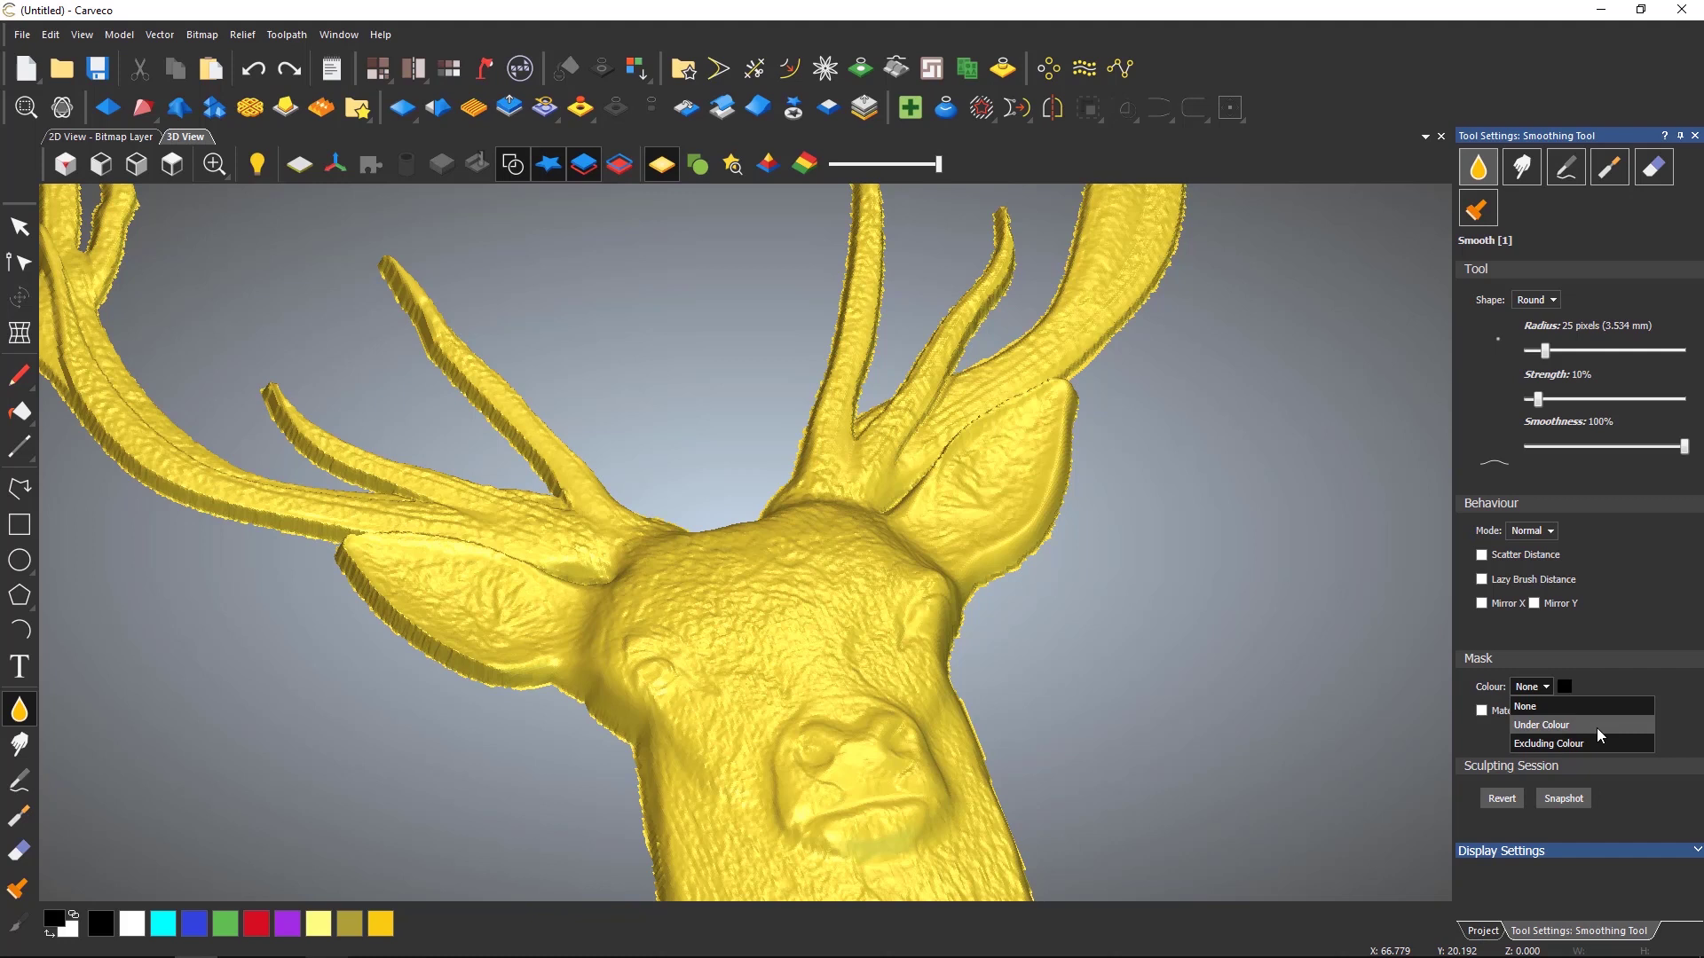
{"action": "left_click", "coordinate": [1601, 680]}
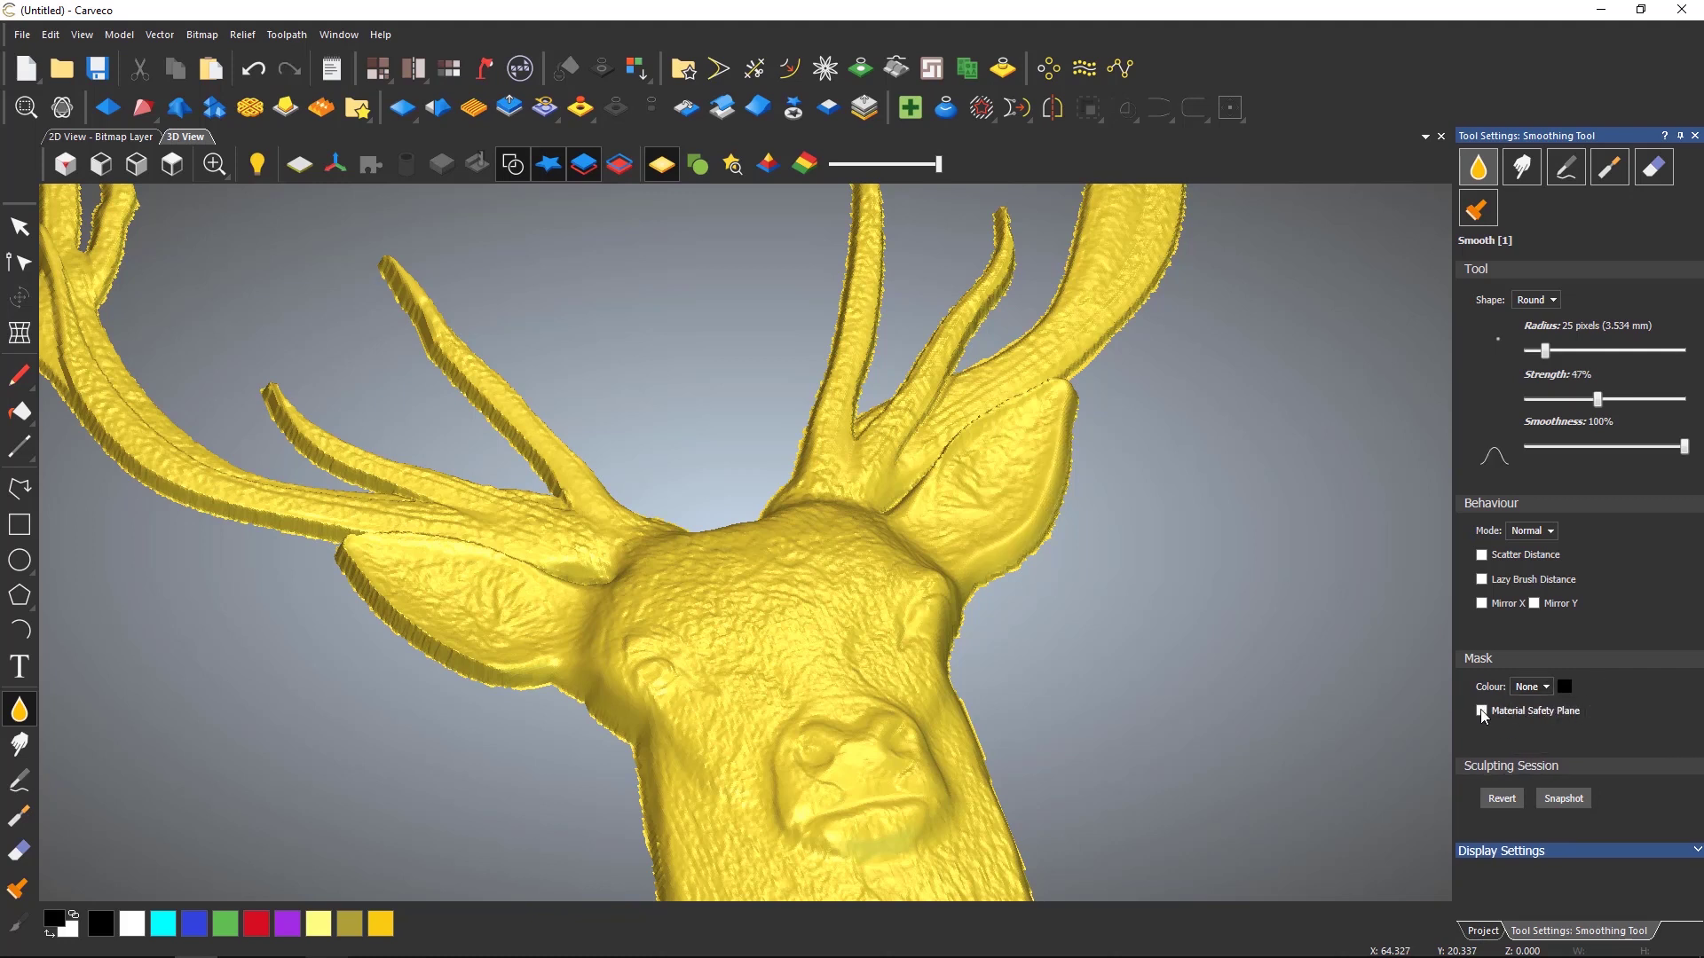
{"action": "mouse_move", "coordinate": [991, 568]}
{"action": "left_mouse_down"}
{"action": "mouse_move", "coordinate": [1068, 484]}
{"action": "mouse_move", "coordinate": [1128, 324]}
{"action": "mouse_move", "coordinate": [1188, 275]}
{"action": "mouse_move", "coordinate": [1092, 378]}
{"action": "mouse_move", "coordinate": [952, 614]}
{"action": "mouse_move", "coordinate": [937, 701]}
{"action": "mouse_move", "coordinate": [989, 780]}
{"action": "mouse_move", "coordinate": [962, 730]}
{"action": "mouse_move", "coordinate": [958, 629]}
{"action": "mouse_move", "coordinate": [1047, 521]}
{"action": "mouse_move", "coordinate": [1185, 256]}
{"action": "left_mouse_up"}
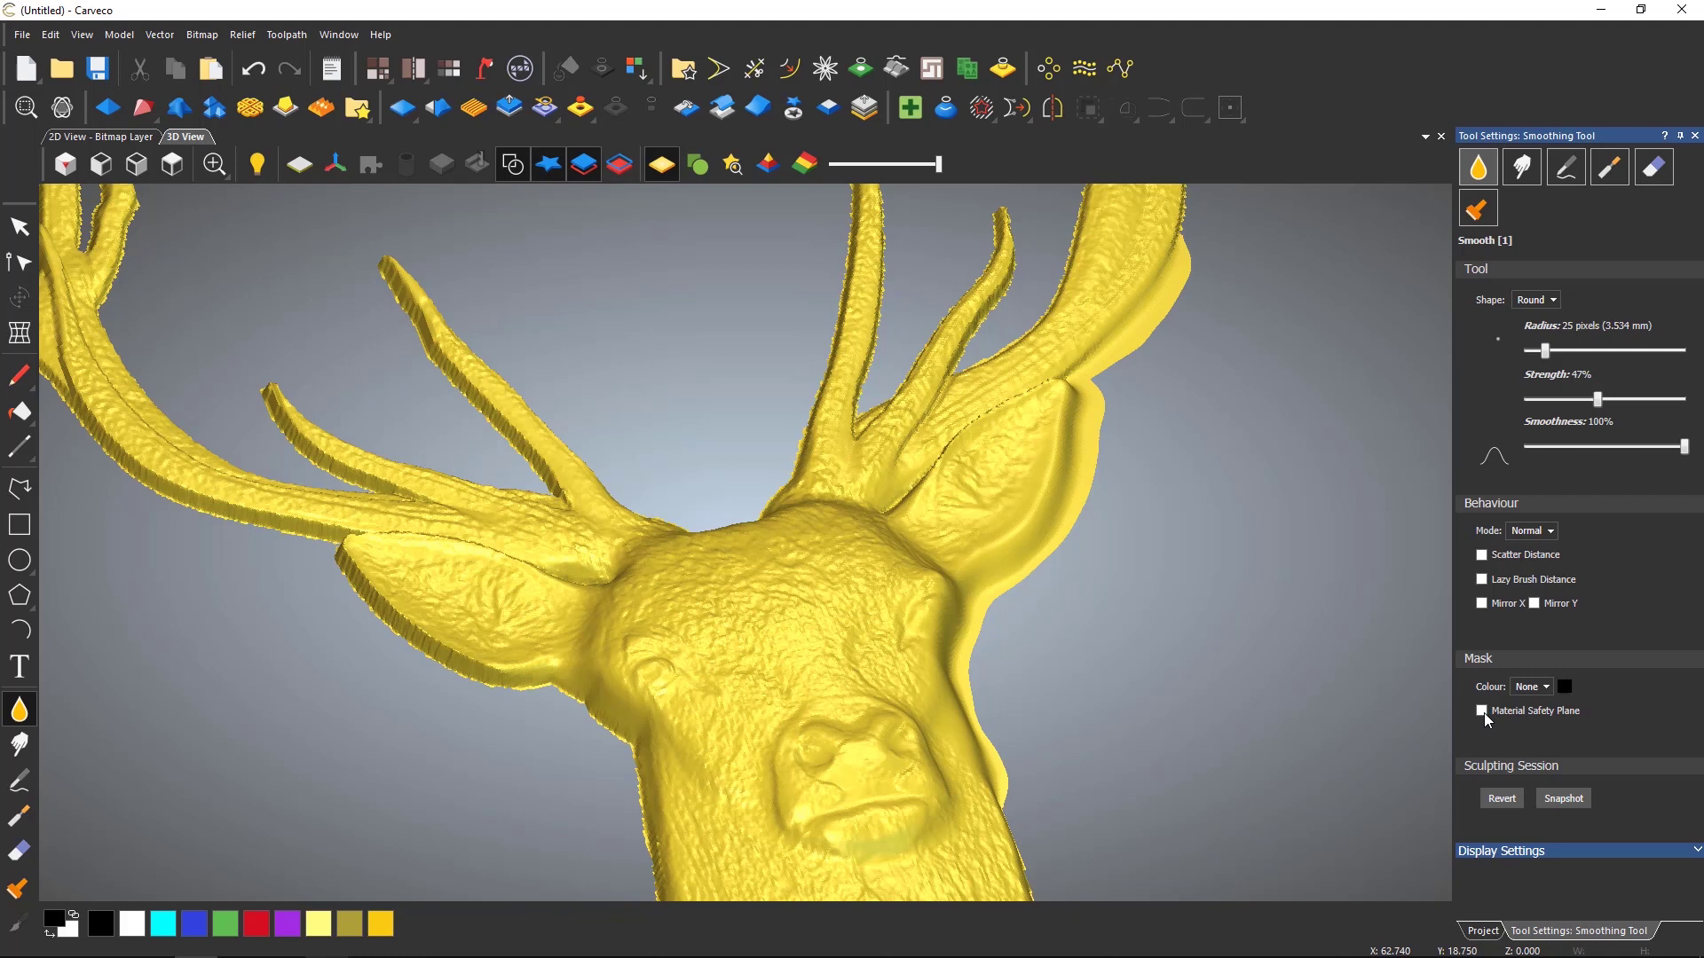
Revert the ear strokes and re-smooth the ear edge with a 1 mm material safety plane.
{"action": "left_click", "coordinate": [1497, 799]}
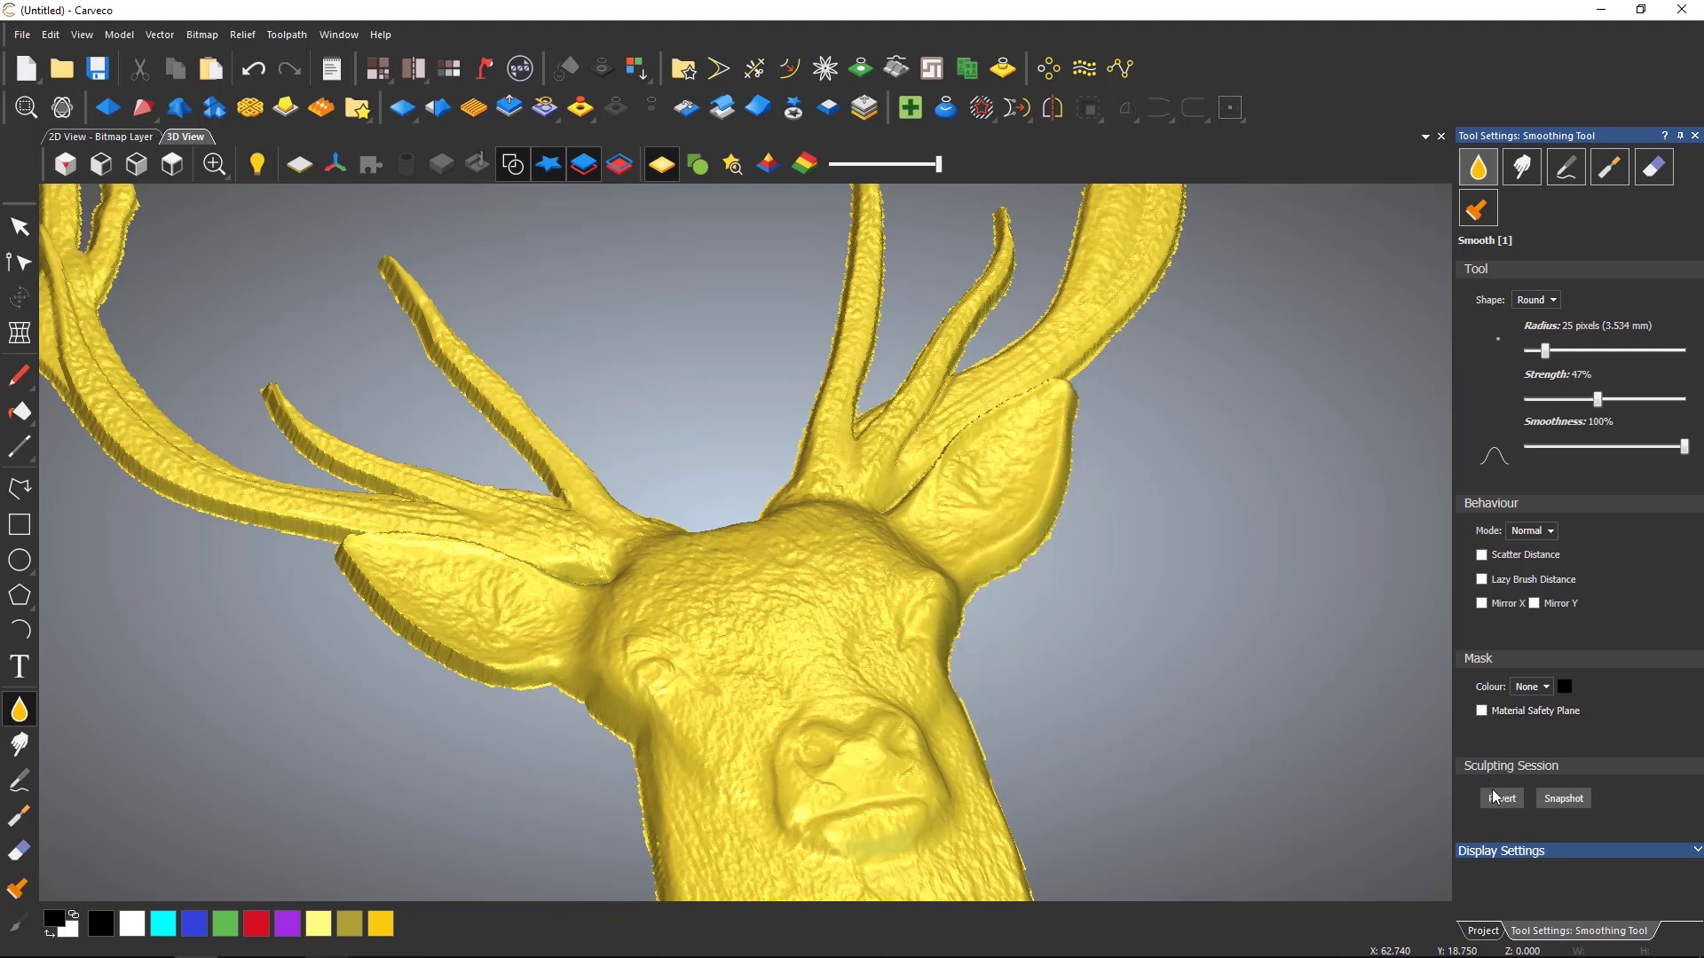
{"action": "left_click", "coordinate": [1482, 710]}
{"action": "mouse_move", "coordinate": [903, 526]}
{"action": "left_mouse_down"}
{"action": "mouse_move", "coordinate": [981, 578]}
{"action": "mouse_move", "coordinate": [1020, 547]}
{"action": "mouse_move", "coordinate": [1052, 511]}
{"action": "mouse_move", "coordinate": [1077, 380]}
{"action": "mouse_move", "coordinate": [1042, 517]}
{"action": "mouse_move", "coordinate": [928, 654]}
{"action": "mouse_move", "coordinate": [965, 739]}
{"action": "mouse_move", "coordinate": [979, 598]}
{"action": "mouse_move", "coordinate": [1063, 491]}
{"action": "mouse_move", "coordinate": [1086, 404]}
{"action": "mouse_move", "coordinate": [1103, 418]}
{"action": "left_mouse_up"}
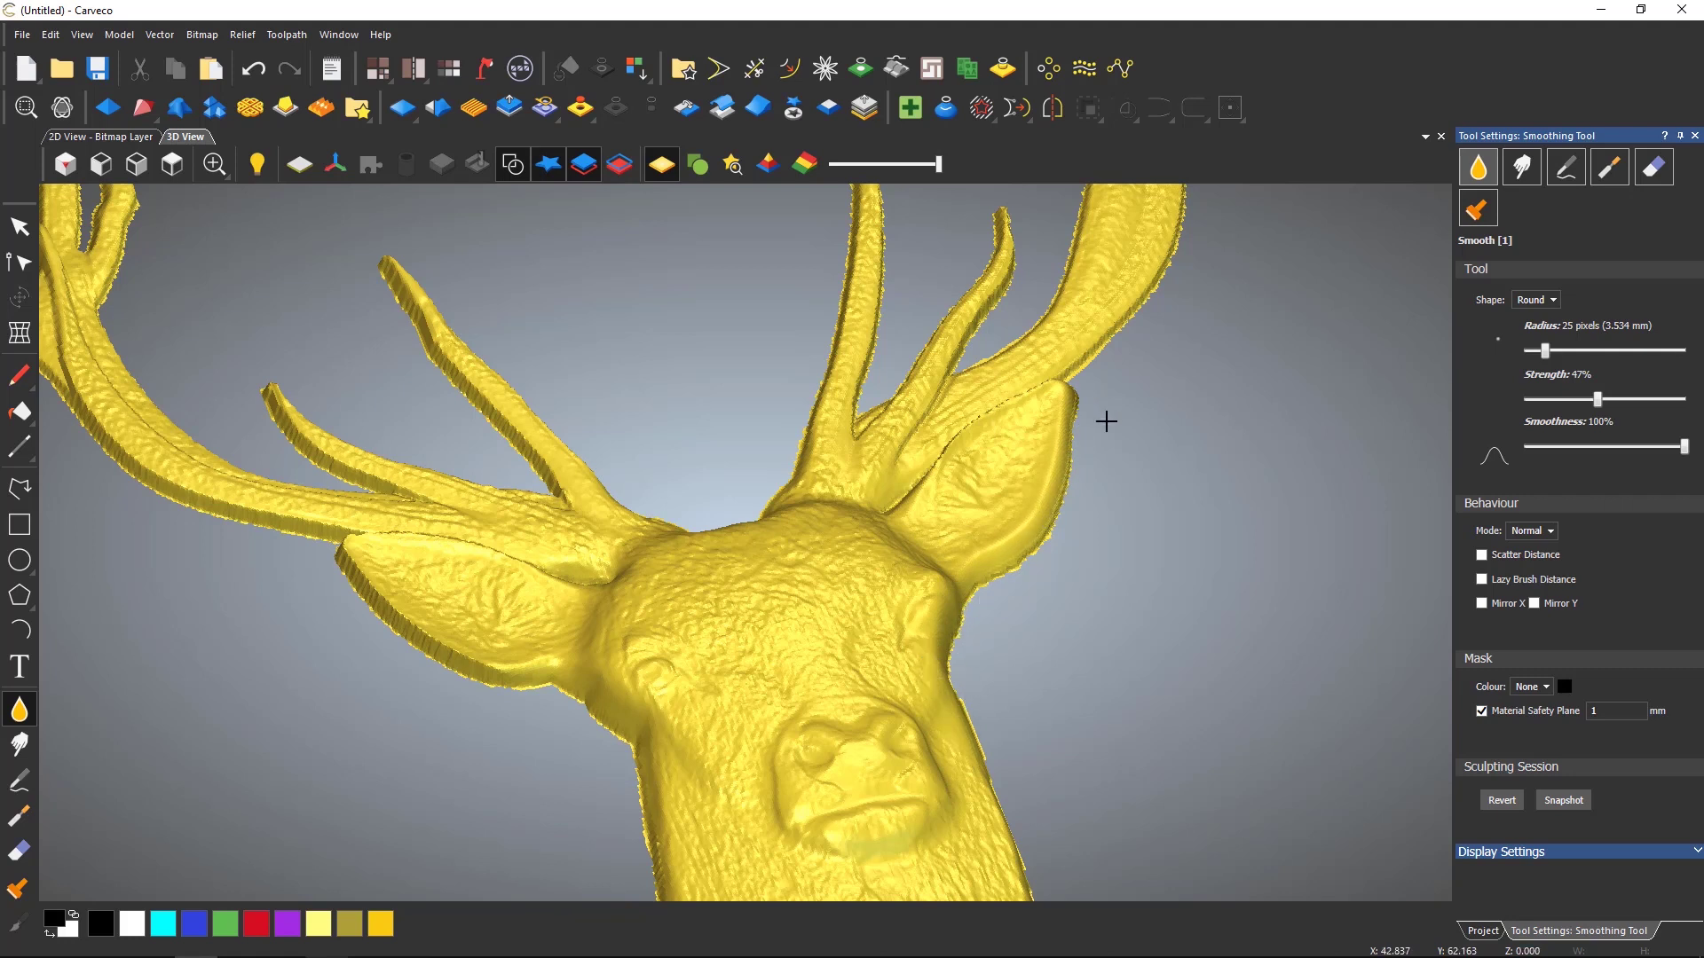
Revert the ear and face smoothing, take a snapshot, and turn off the material safety plane.
{"action": "left_click", "coordinate": [1498, 802]}
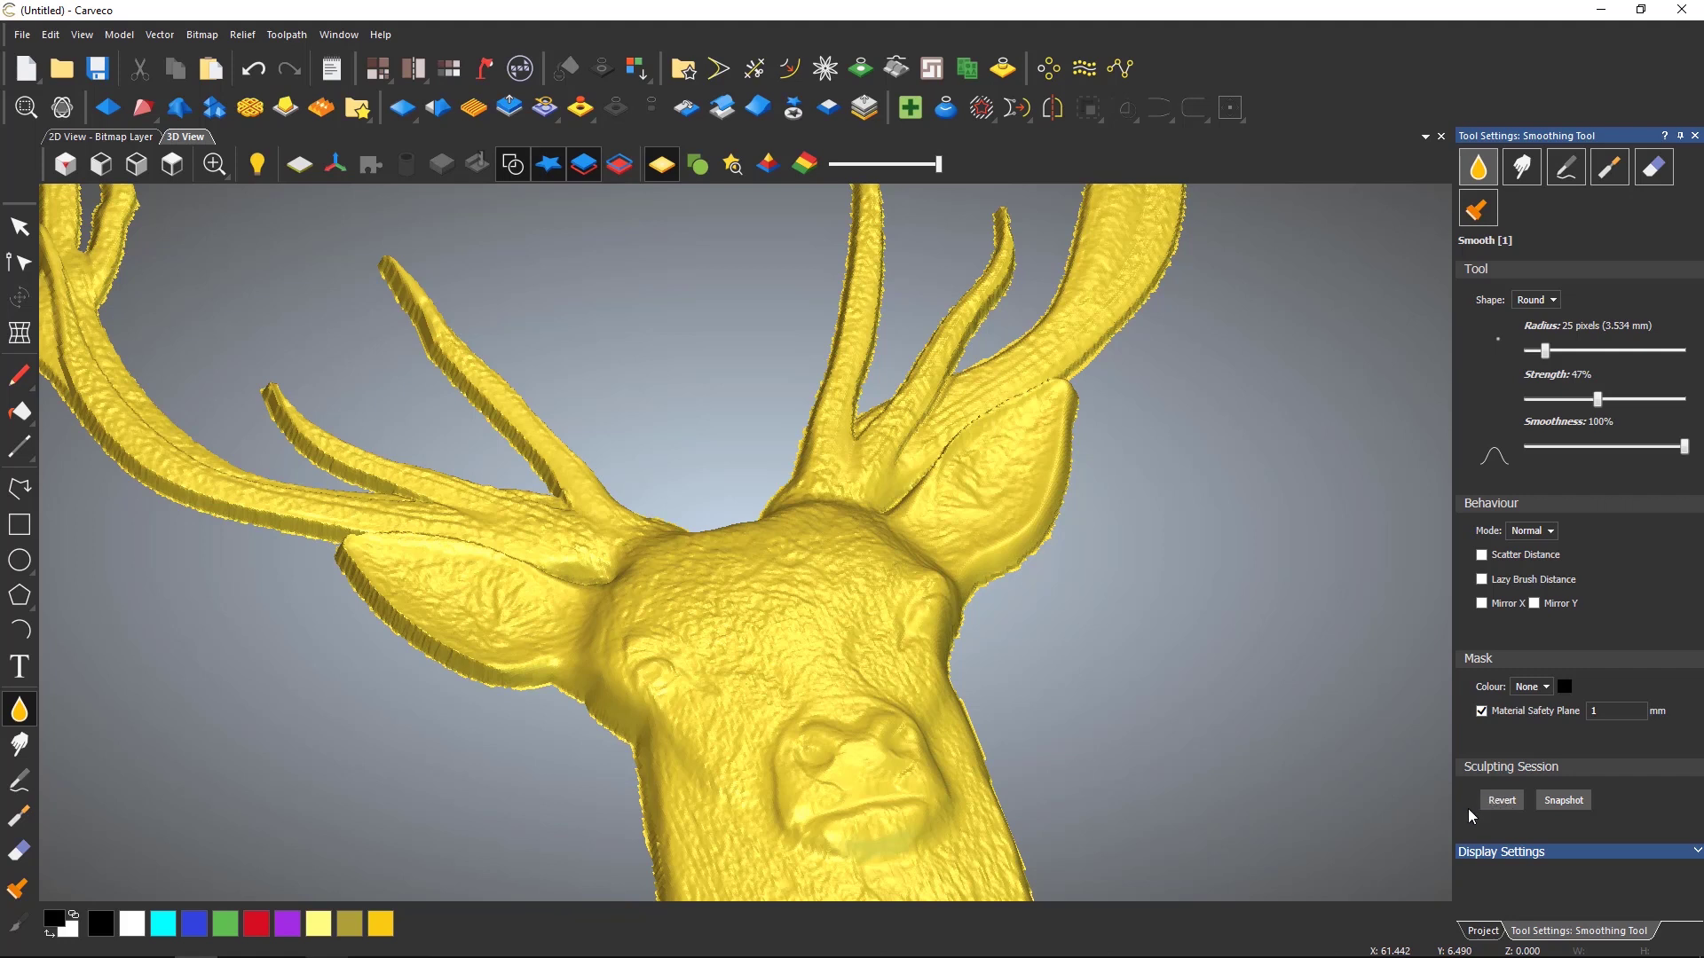
{"action": "left_click", "coordinate": [1562, 809]}
{"action": "left_click", "coordinate": [1481, 710]}
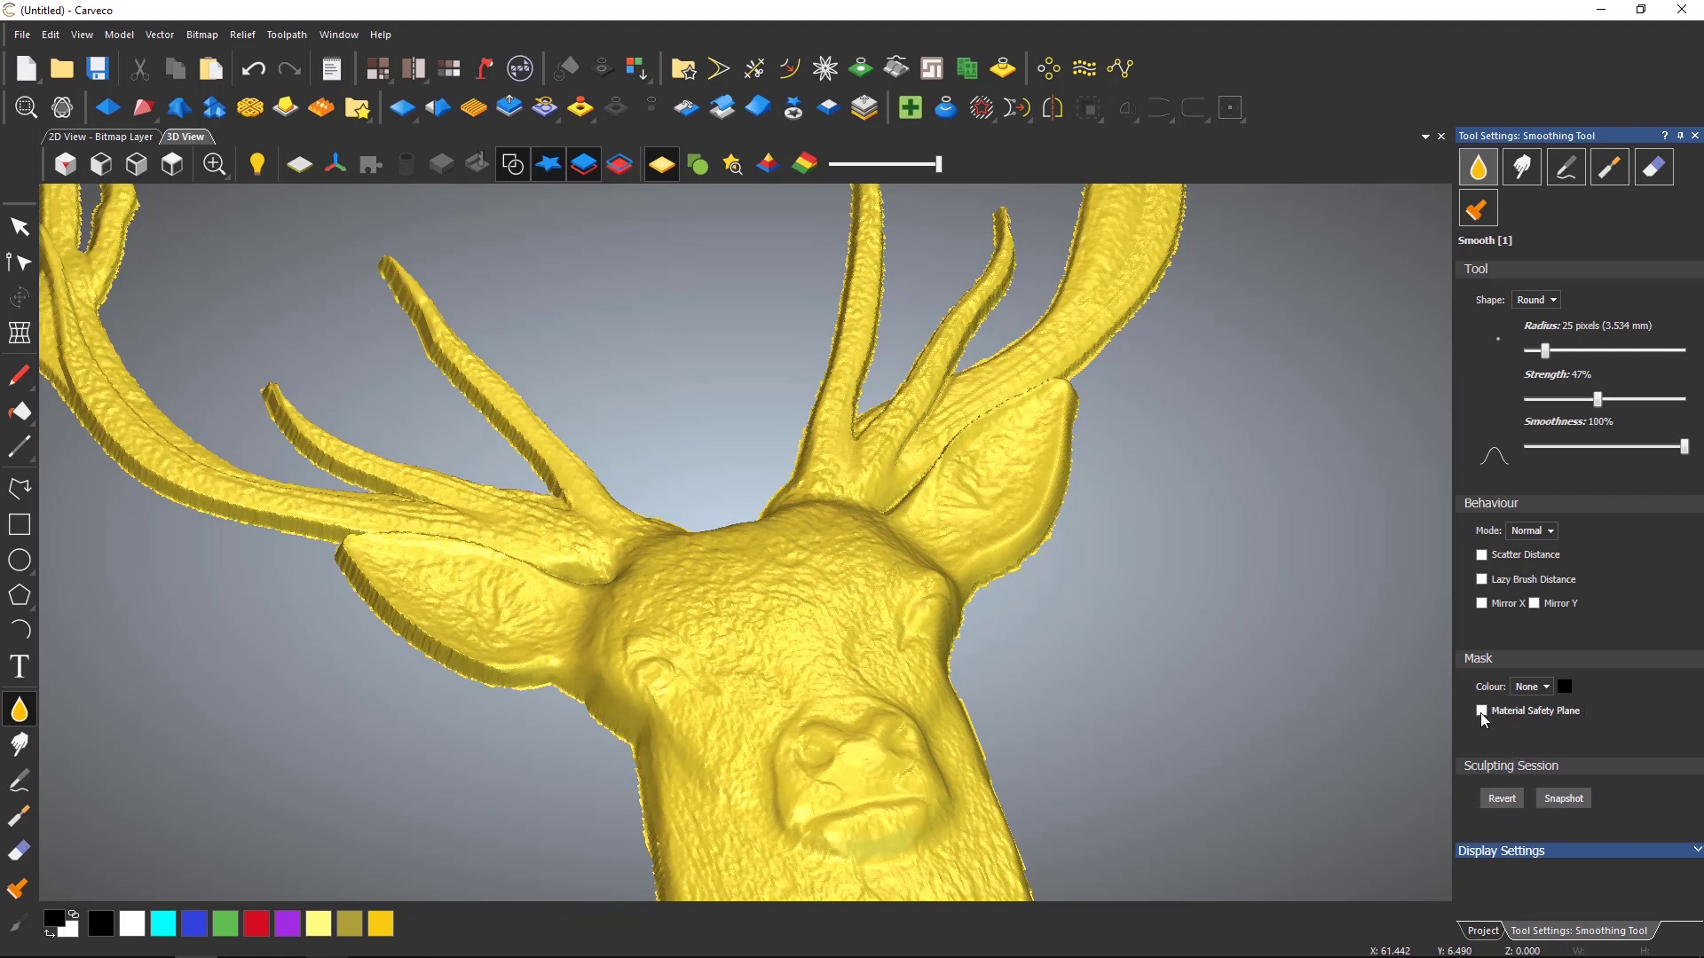
Smooth the right ear and antler edges, then revert them to the original detail.
{"action": "left_click_drag", "start_coordinate": [1008, 562], "coordinate": [1076, 488]}
{"action": "mouse_move", "coordinate": [1109, 391]}
{"action": "left_mouse_down"}
{"action": "mouse_move", "coordinate": [1015, 535]}
{"action": "mouse_move", "coordinate": [1156, 310]}
{"action": "mouse_move", "coordinate": [1125, 345]}
{"action": "mouse_move", "coordinate": [1123, 292]}
{"action": "left_mouse_up"}
{"action": "mouse_move", "coordinate": [1029, 397]}
{"action": "left_mouse_down"}
{"action": "mouse_move", "coordinate": [938, 574]}
{"action": "mouse_move", "coordinate": [1054, 417]}
{"action": "mouse_move", "coordinate": [940, 572]}
{"action": "mouse_move", "coordinate": [1047, 443]}
{"action": "mouse_move", "coordinate": [951, 577]}
{"action": "mouse_move", "coordinate": [995, 503]}
{"action": "mouse_move", "coordinate": [878, 583]}
{"action": "mouse_move", "coordinate": [921, 541]}
{"action": "mouse_move", "coordinate": [945, 442]}
{"action": "mouse_move", "coordinate": [857, 523]}
{"action": "mouse_move", "coordinate": [960, 400]}
{"action": "mouse_move", "coordinate": [872, 471]}
{"action": "mouse_move", "coordinate": [952, 367]}
{"action": "mouse_move", "coordinate": [865, 440]}
{"action": "mouse_move", "coordinate": [1019, 216]}
{"action": "mouse_move", "coordinate": [817, 533]}
{"action": "mouse_move", "coordinate": [892, 360]}
{"action": "mouse_move", "coordinate": [763, 536]}
{"action": "mouse_move", "coordinate": [838, 402]}
{"action": "mouse_move", "coordinate": [669, 596]}
{"action": "mouse_move", "coordinate": [753, 485]}
{"action": "mouse_move", "coordinate": [600, 603]}
{"action": "mouse_move", "coordinate": [697, 496]}
{"action": "mouse_move", "coordinate": [576, 578]}
{"action": "mouse_move", "coordinate": [629, 511]}
{"action": "mouse_move", "coordinate": [518, 579]}
{"action": "mouse_move", "coordinate": [614, 490]}
{"action": "mouse_move", "coordinate": [572, 520]}
{"action": "left_mouse_up"}
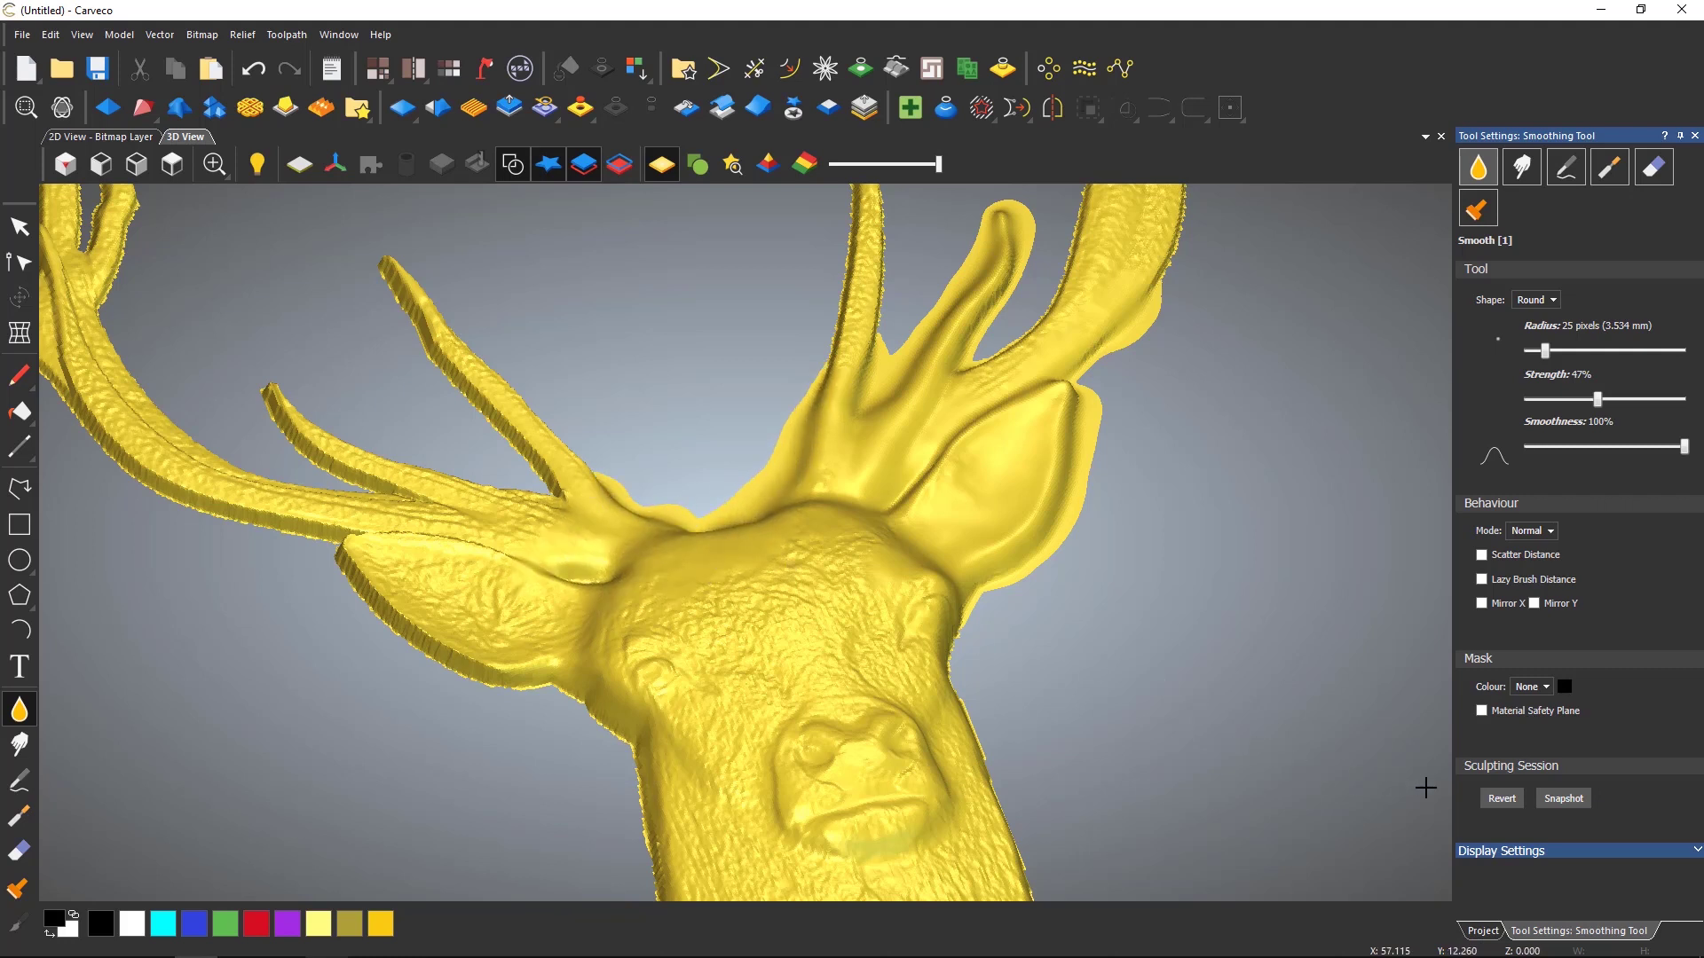
{"action": "left_click", "coordinate": [1504, 801]}
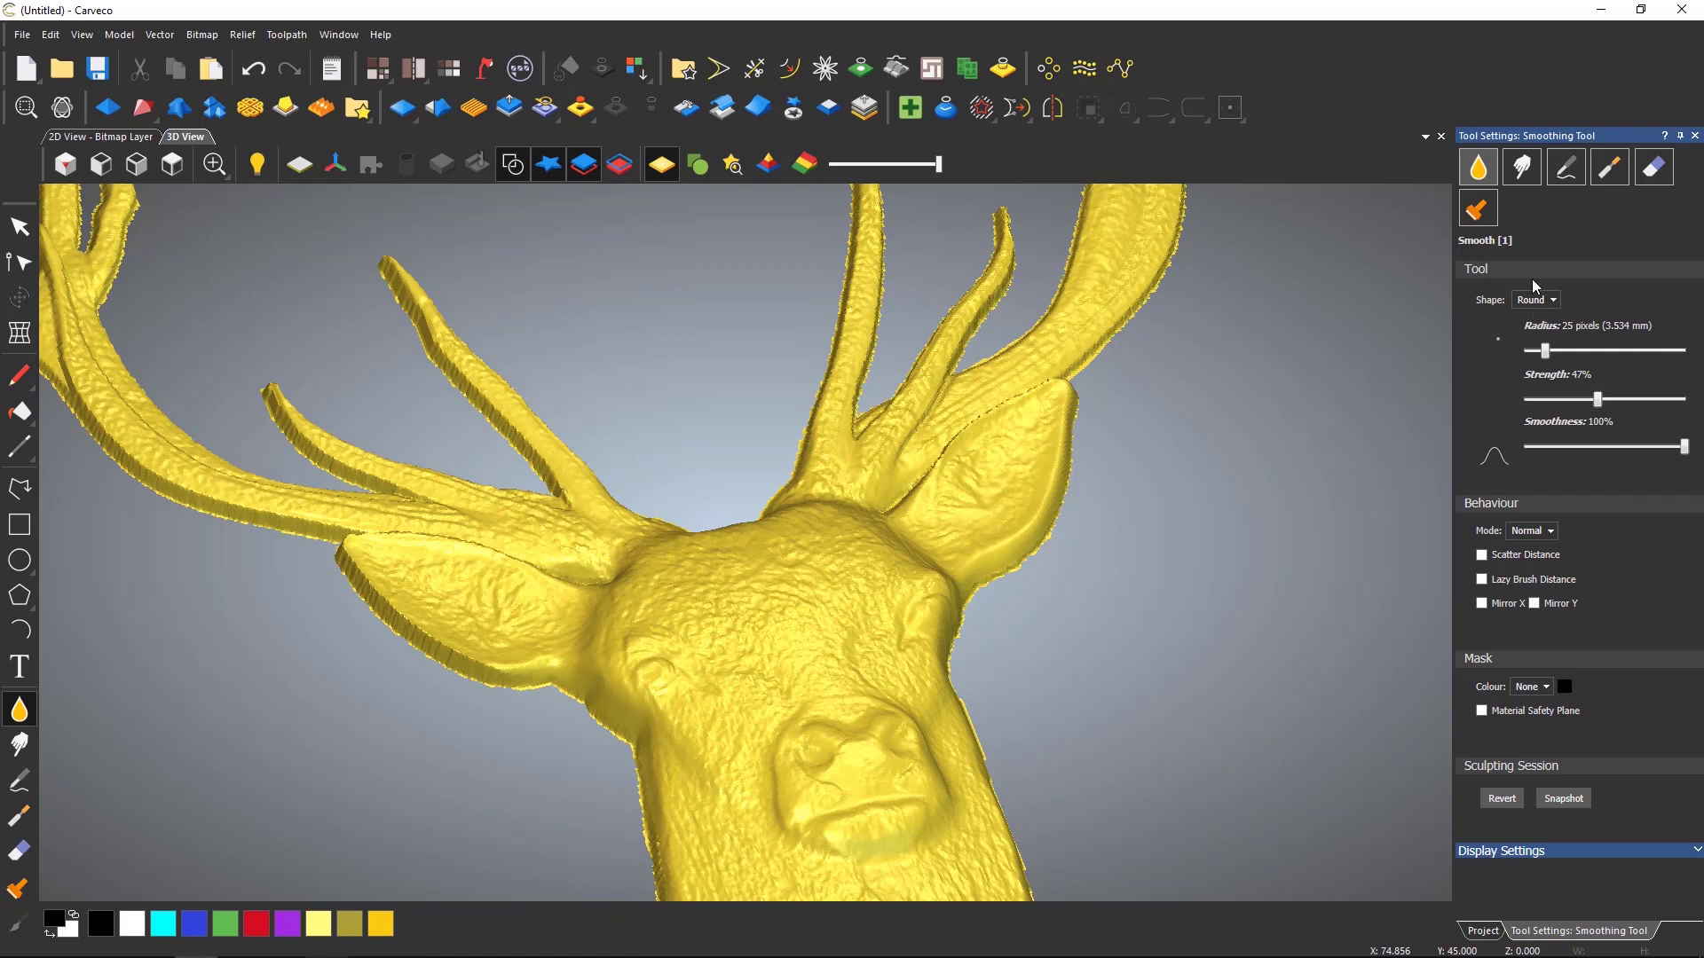
Select the Deposit tool and set its behaviour mode to Limit.
{"action": "left_click", "coordinate": [1568, 169]}
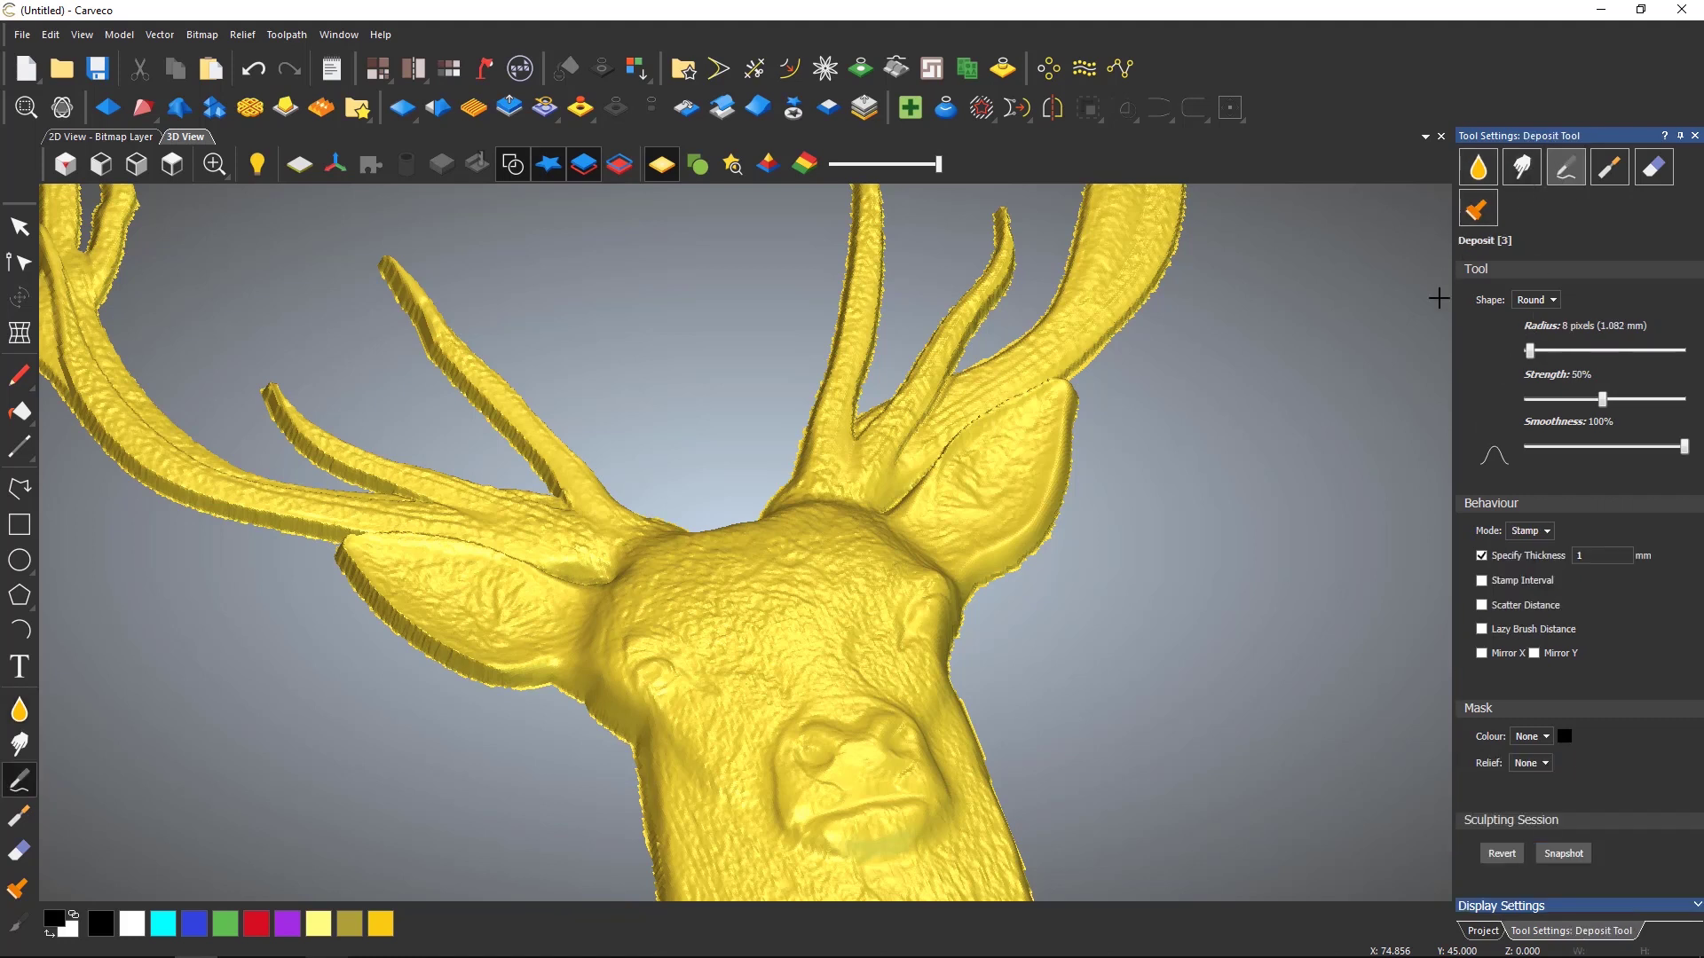
{"action": "left_click", "coordinate": [1481, 555]}
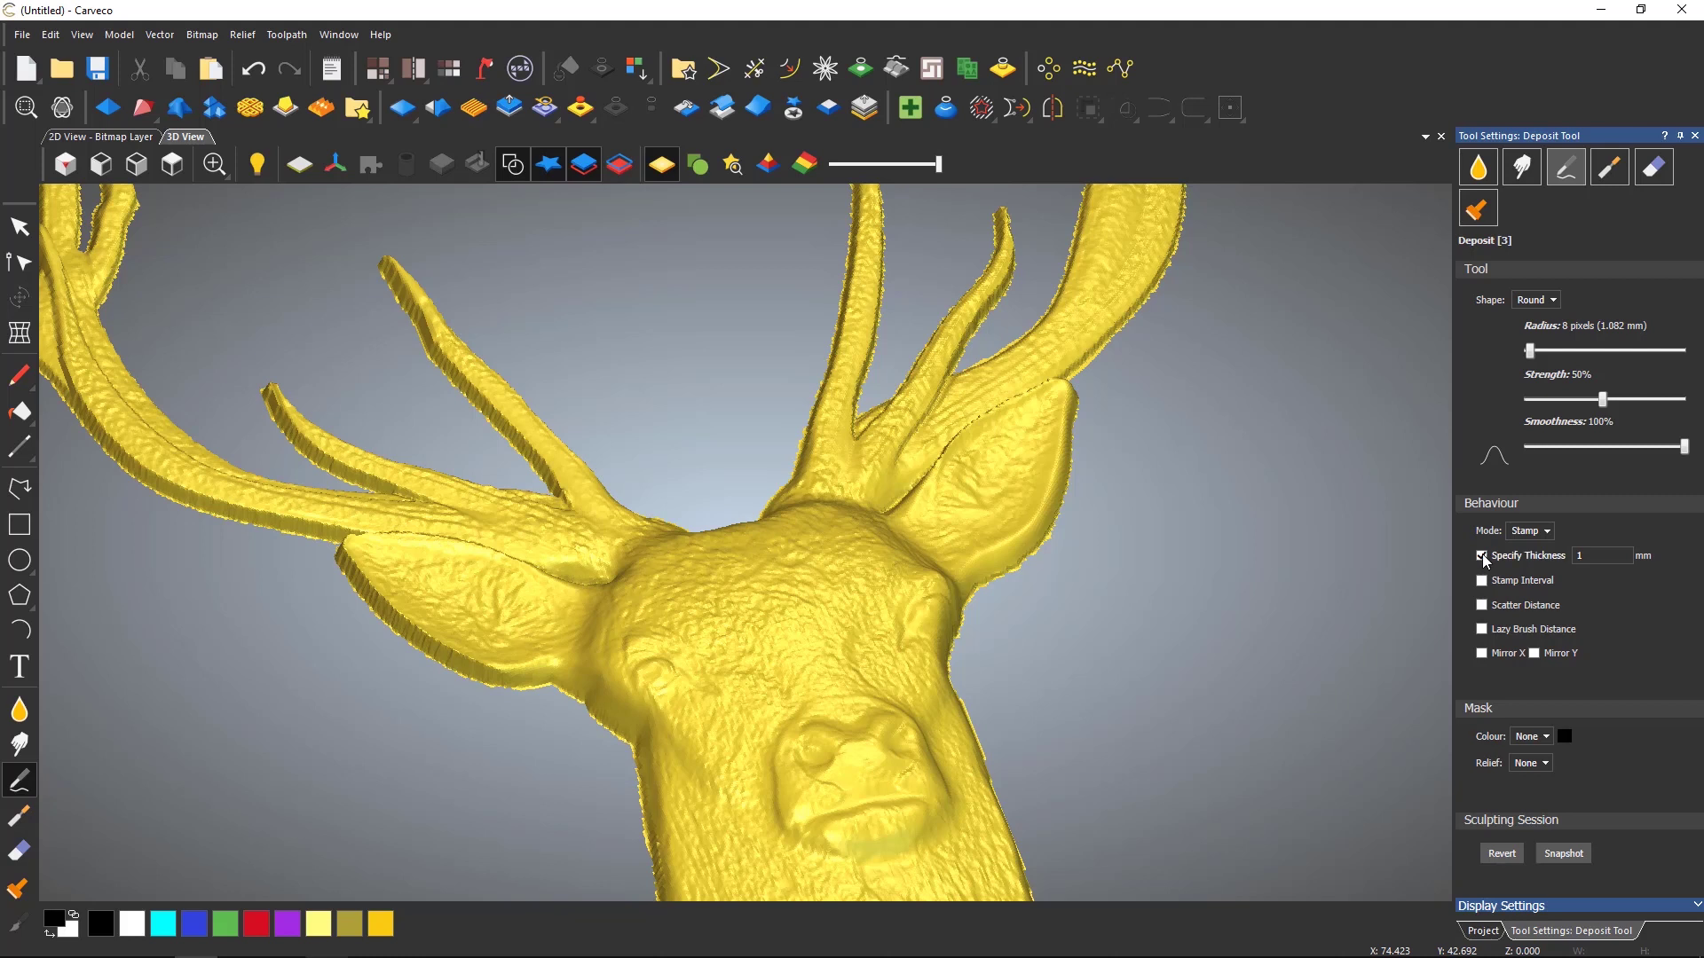
{"action": "left_click", "coordinate": [1535, 531]}
{"action": "left_click", "coordinate": [1538, 552]}
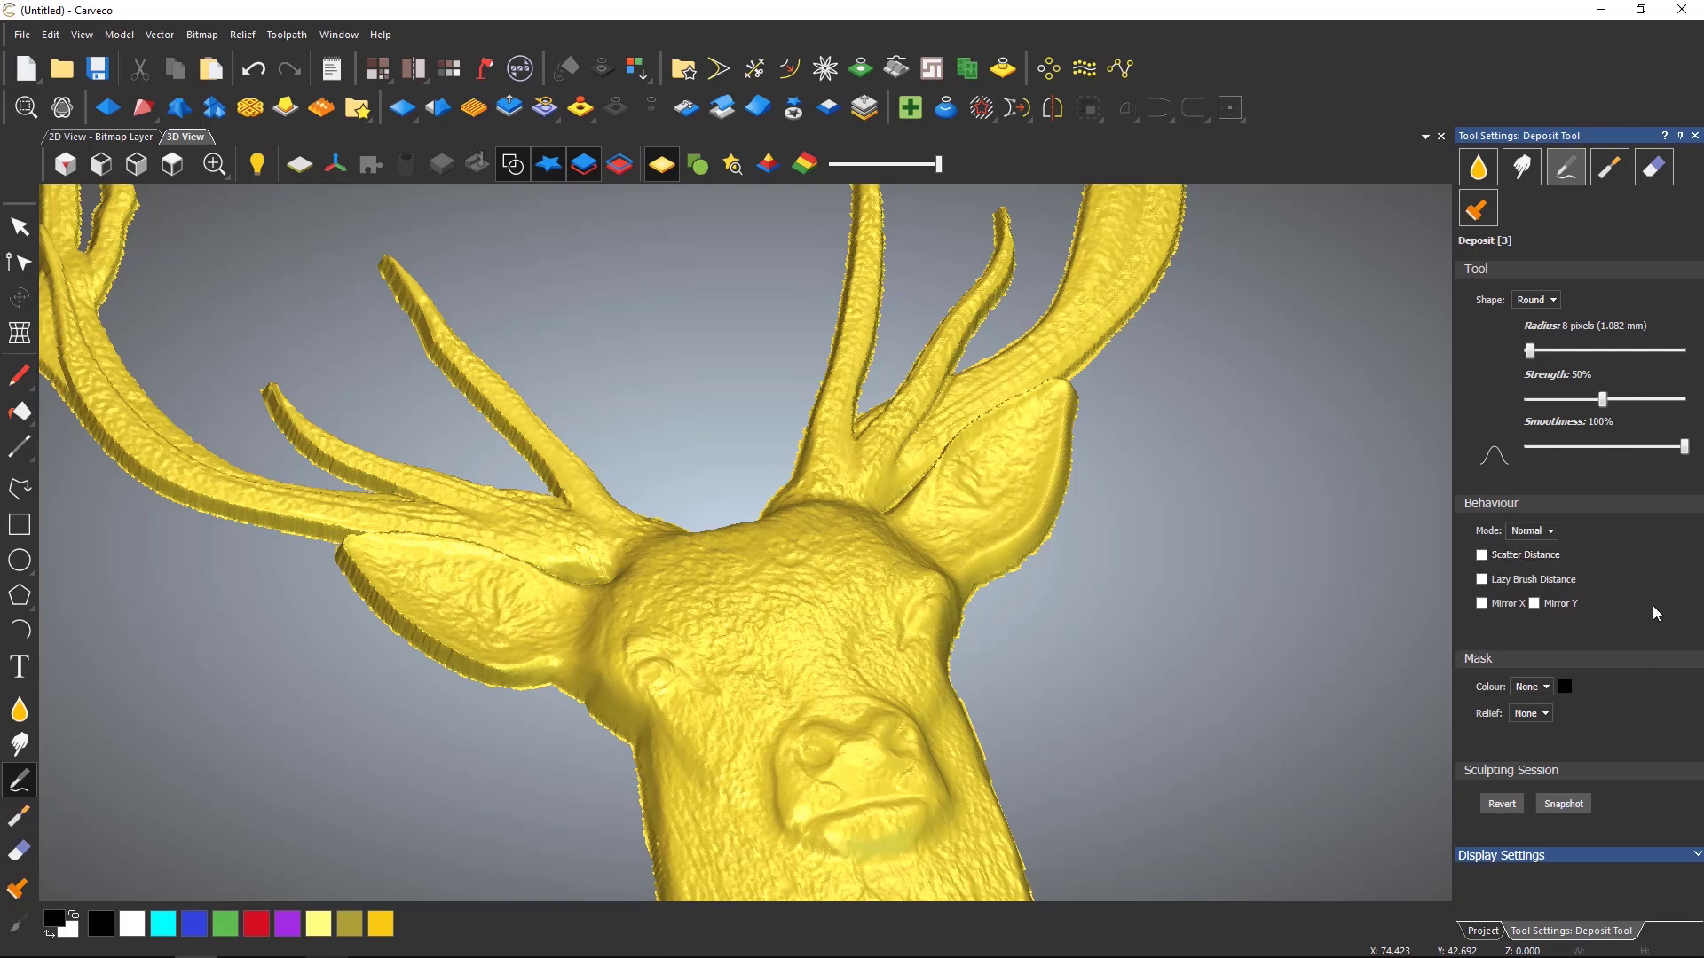
{"action": "left_click", "coordinate": [1551, 532]}
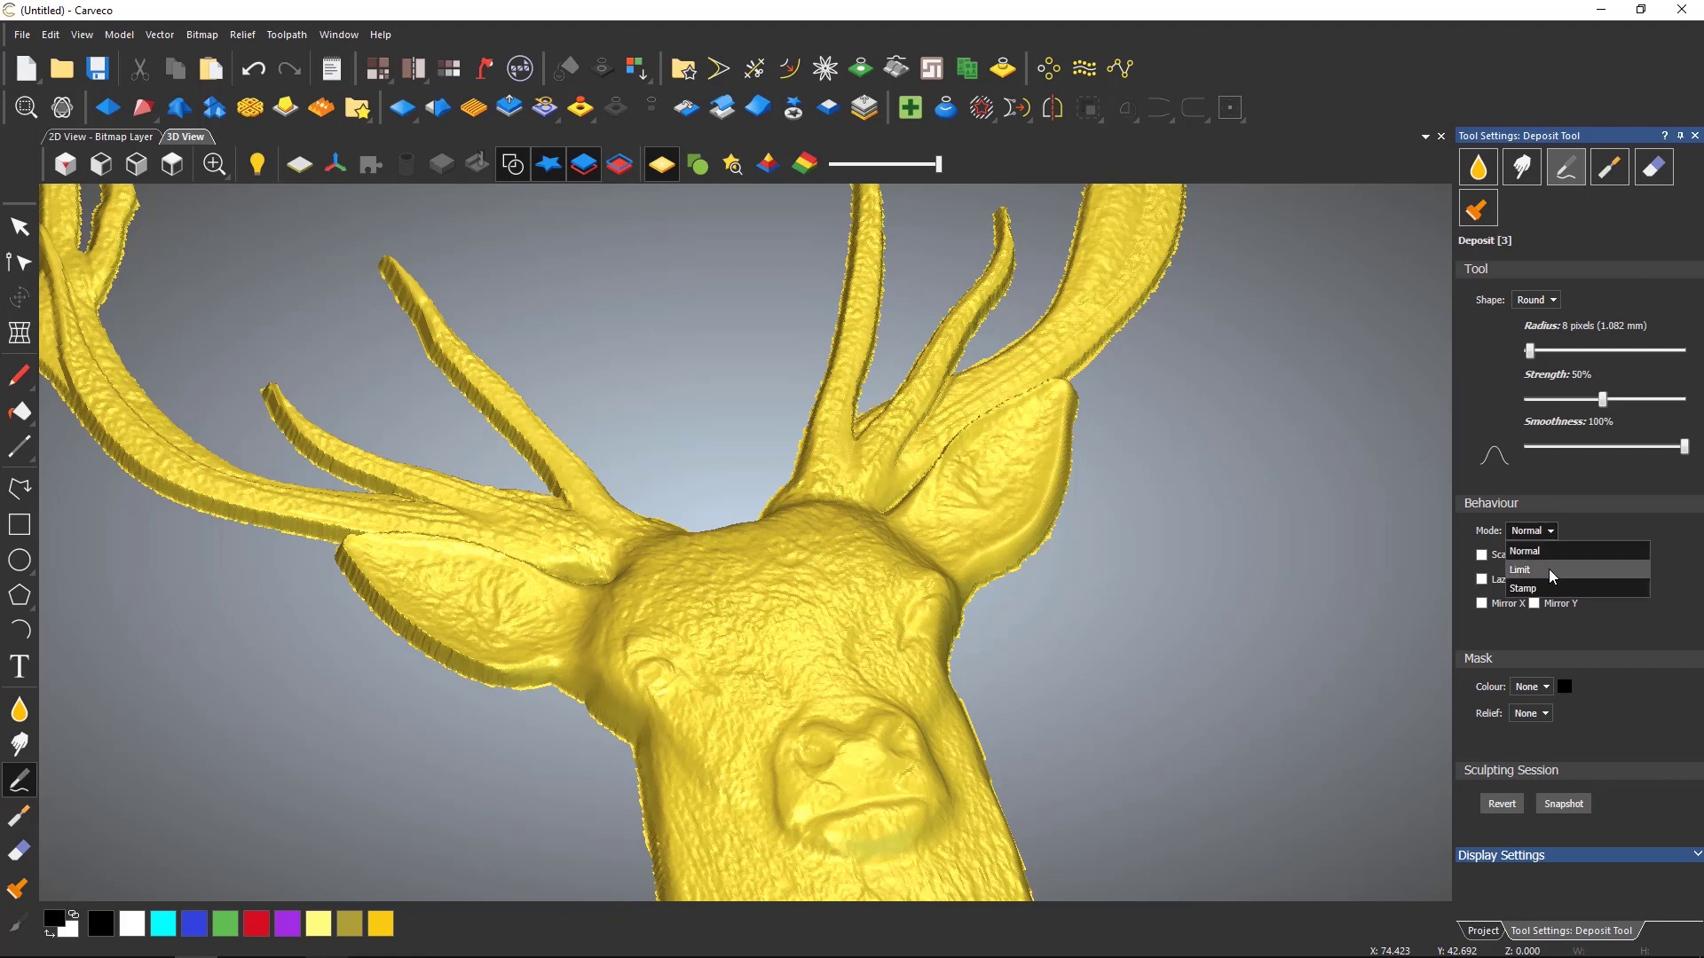
{"action": "left_click", "coordinate": [1548, 569]}
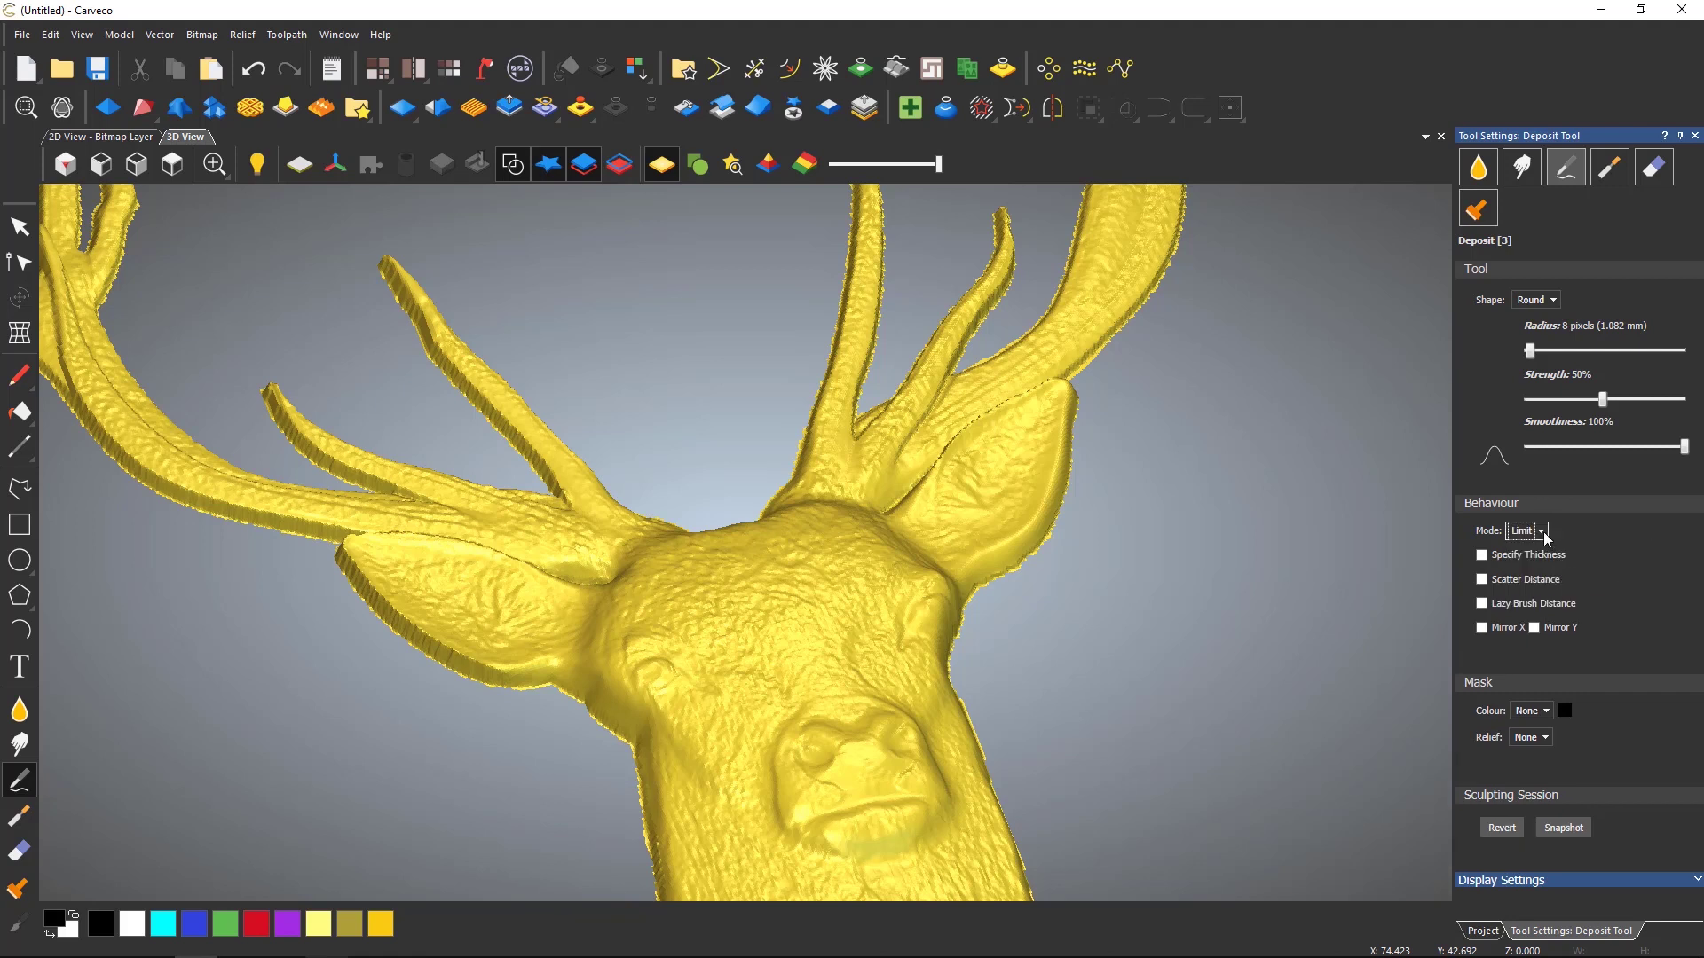
Cap thickness at 1 mm, set a 17-pixel radius, and sculpt an oval ridge on the right ear.
{"action": "left_click", "coordinate": [1481, 555]}
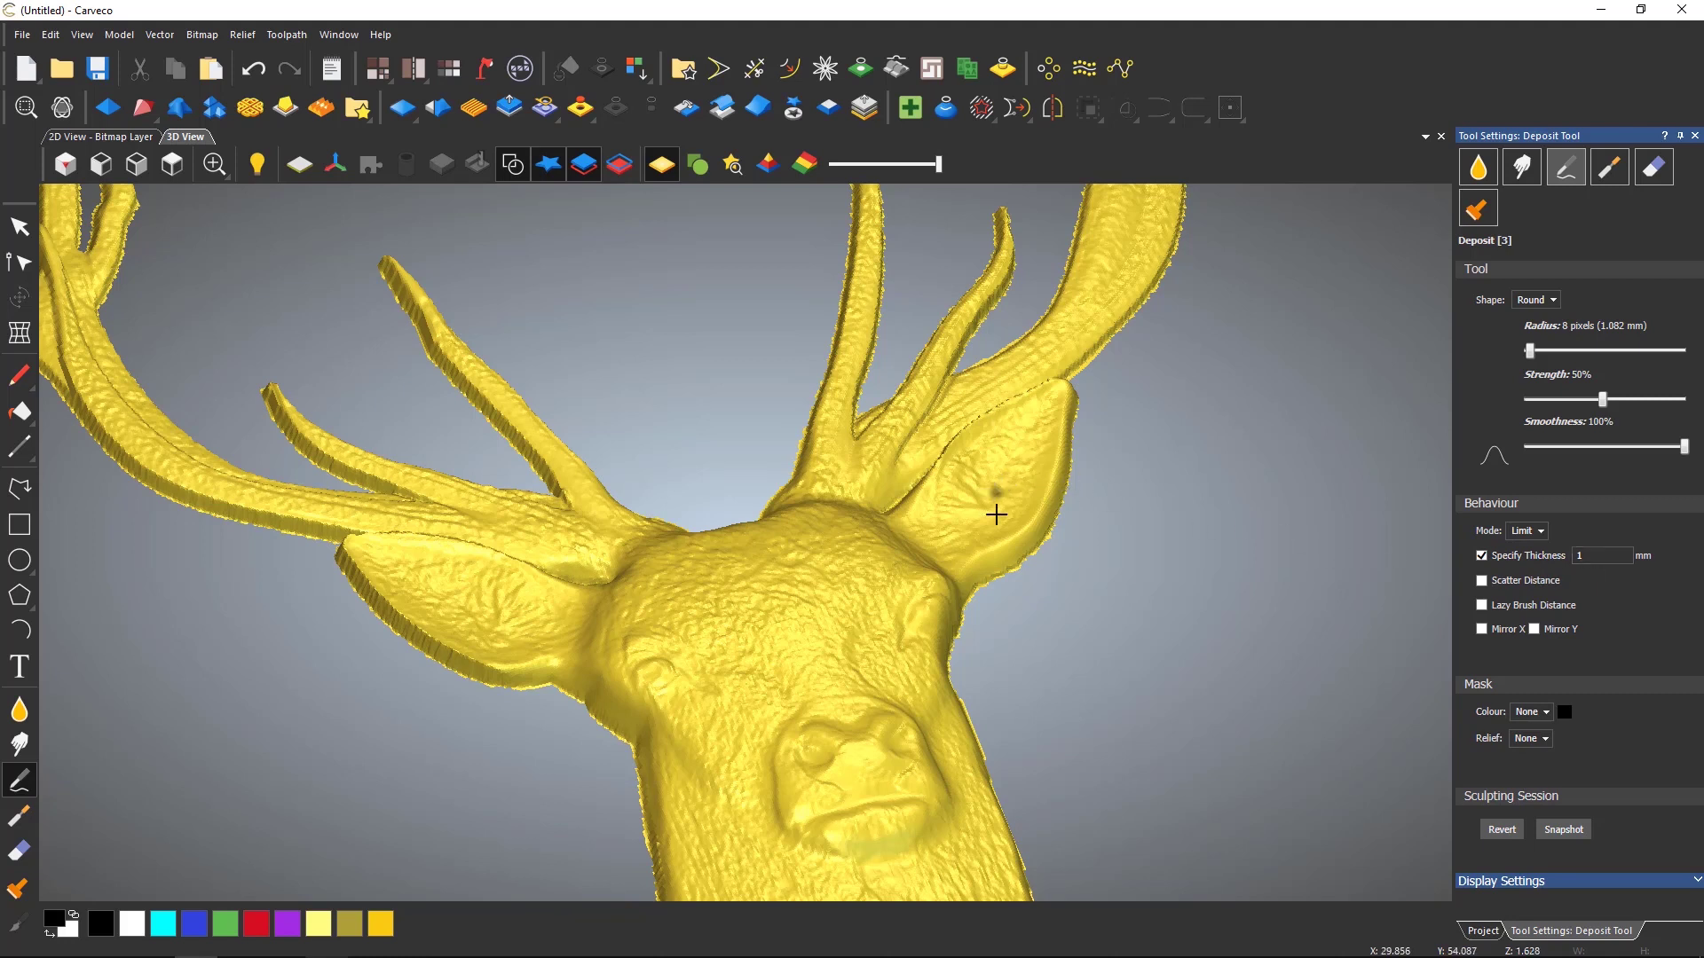
{"action": "left_click_drag", "start_coordinate": [1532, 353], "coordinate": [1539, 351]}
{"action": "left_click", "coordinate": [966, 524]}
{"action": "mouse_move", "coordinate": [1009, 492]}
{"action": "left_mouse_down"}
{"action": "mouse_move", "coordinate": [1035, 444]}
{"action": "mouse_move", "coordinate": [1007, 428]}
{"action": "mouse_move", "coordinate": [956, 519]}
{"action": "mouse_move", "coordinate": [1019, 441]}
{"action": "mouse_move", "coordinate": [978, 524]}
{"action": "mouse_move", "coordinate": [1024, 434]}
{"action": "mouse_move", "coordinate": [947, 521]}
{"action": "mouse_move", "coordinate": [1004, 430]}
{"action": "mouse_move", "coordinate": [932, 509]}
{"action": "mouse_move", "coordinate": [1042, 412]}
{"action": "mouse_move", "coordinate": [996, 505]}
{"action": "mouse_move", "coordinate": [947, 544]}
{"action": "mouse_move", "coordinate": [917, 513]}
{"action": "mouse_move", "coordinate": [1010, 518]}
{"action": "left_mouse_up"}
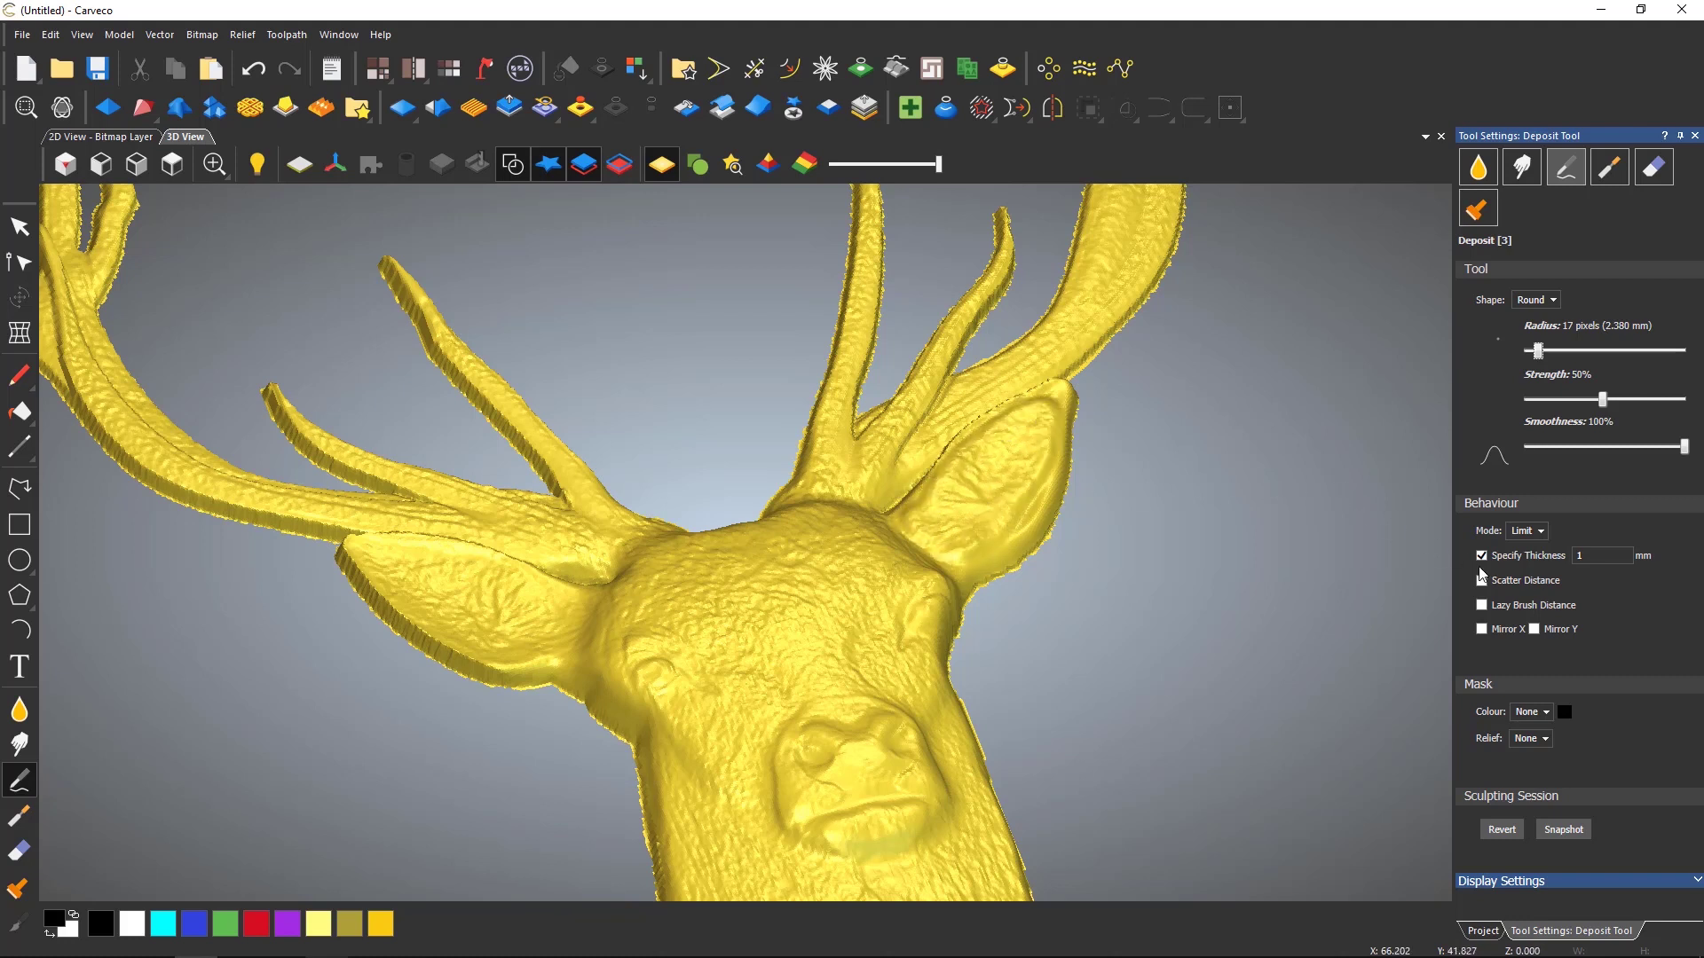
Set the deposit brush to Stamp mode with a 10 mm interval and stamp forehead-to-antler bumps.
{"action": "left_click", "coordinate": [1524, 531]}
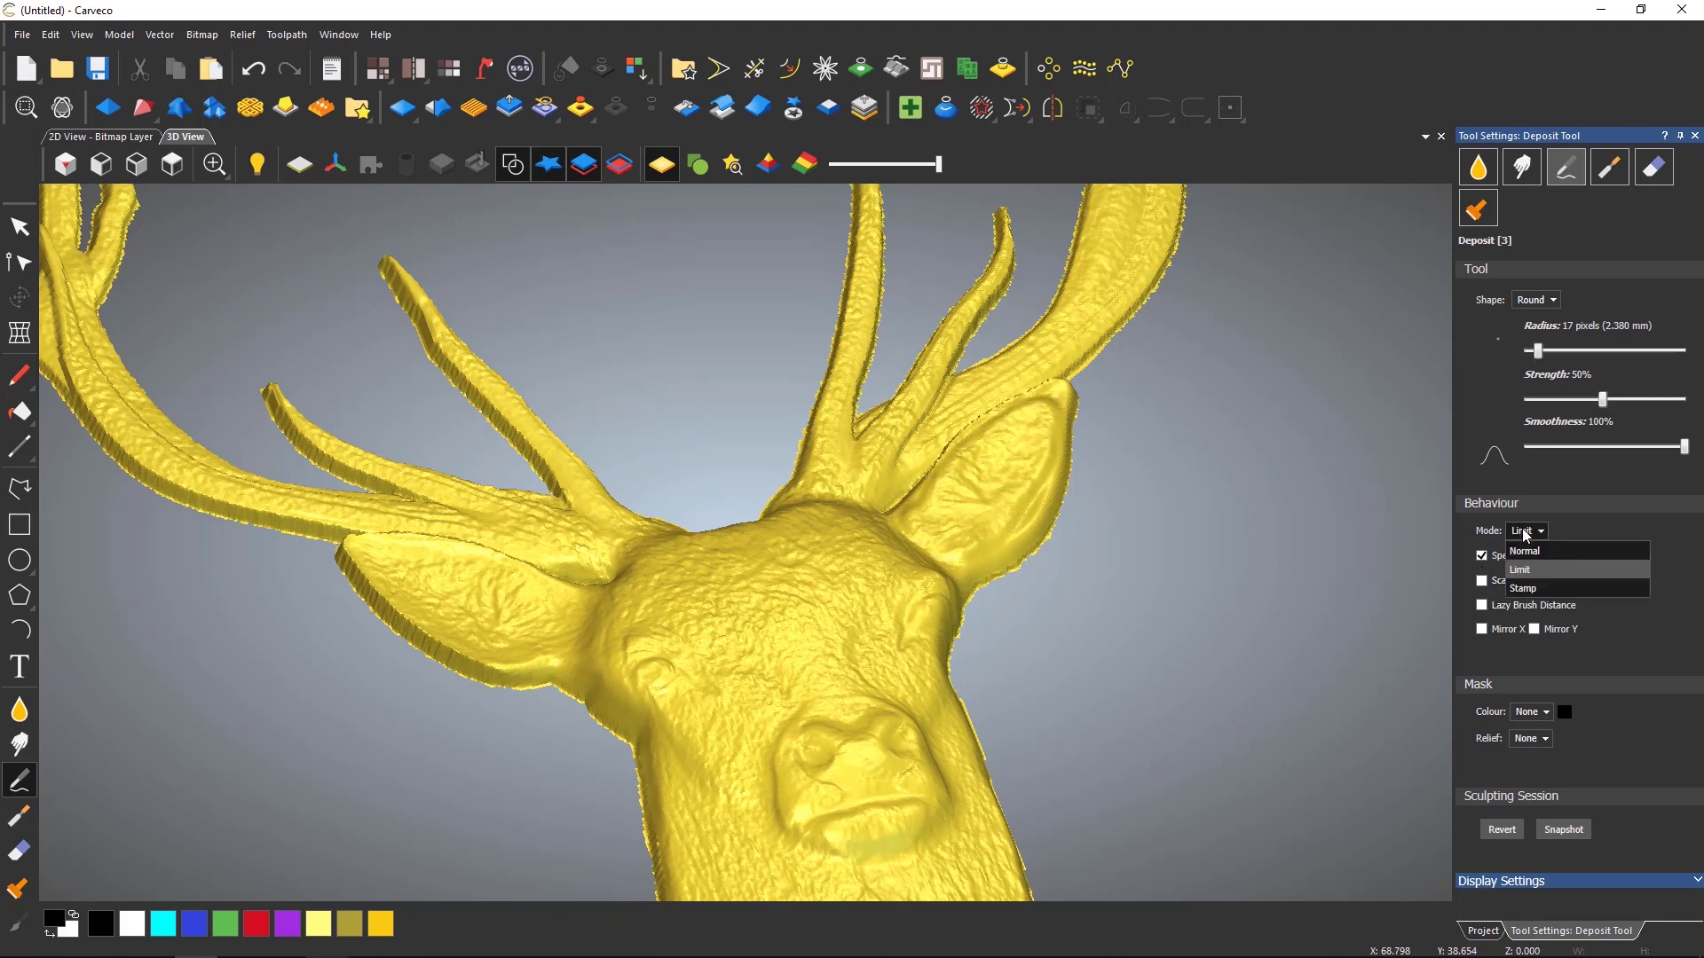
{"action": "left_click", "coordinate": [1524, 587]}
{"action": "left_click", "coordinate": [1492, 585]}
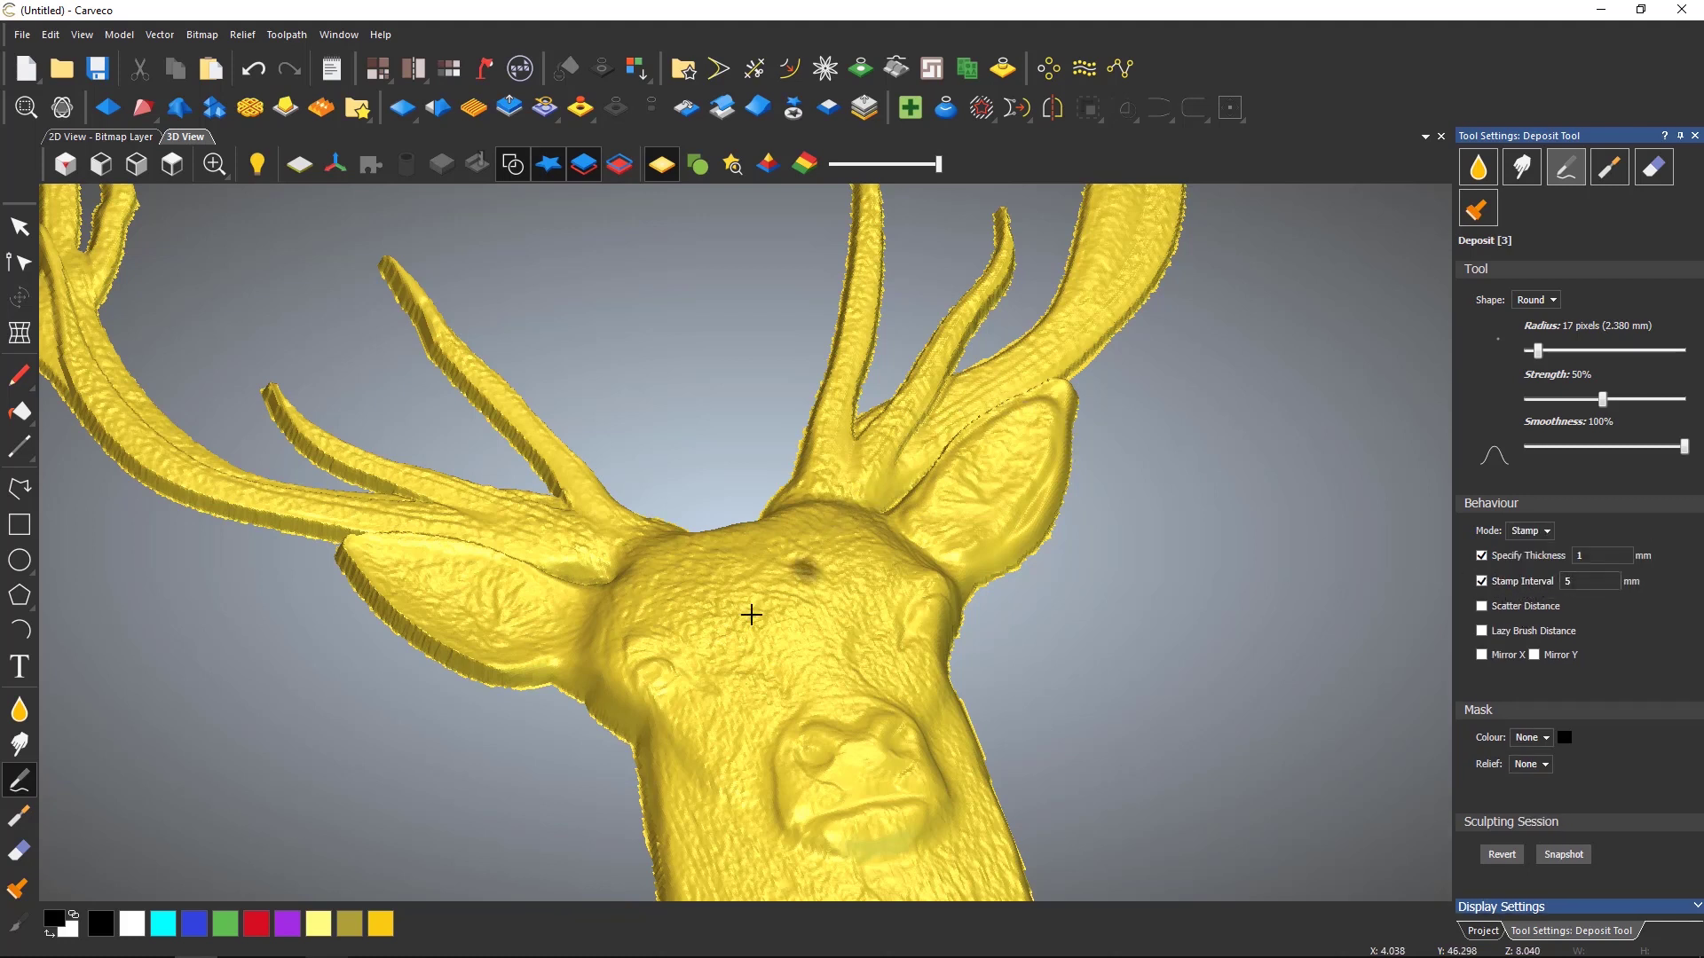
{"action": "double_click", "coordinate": [1589, 582]}
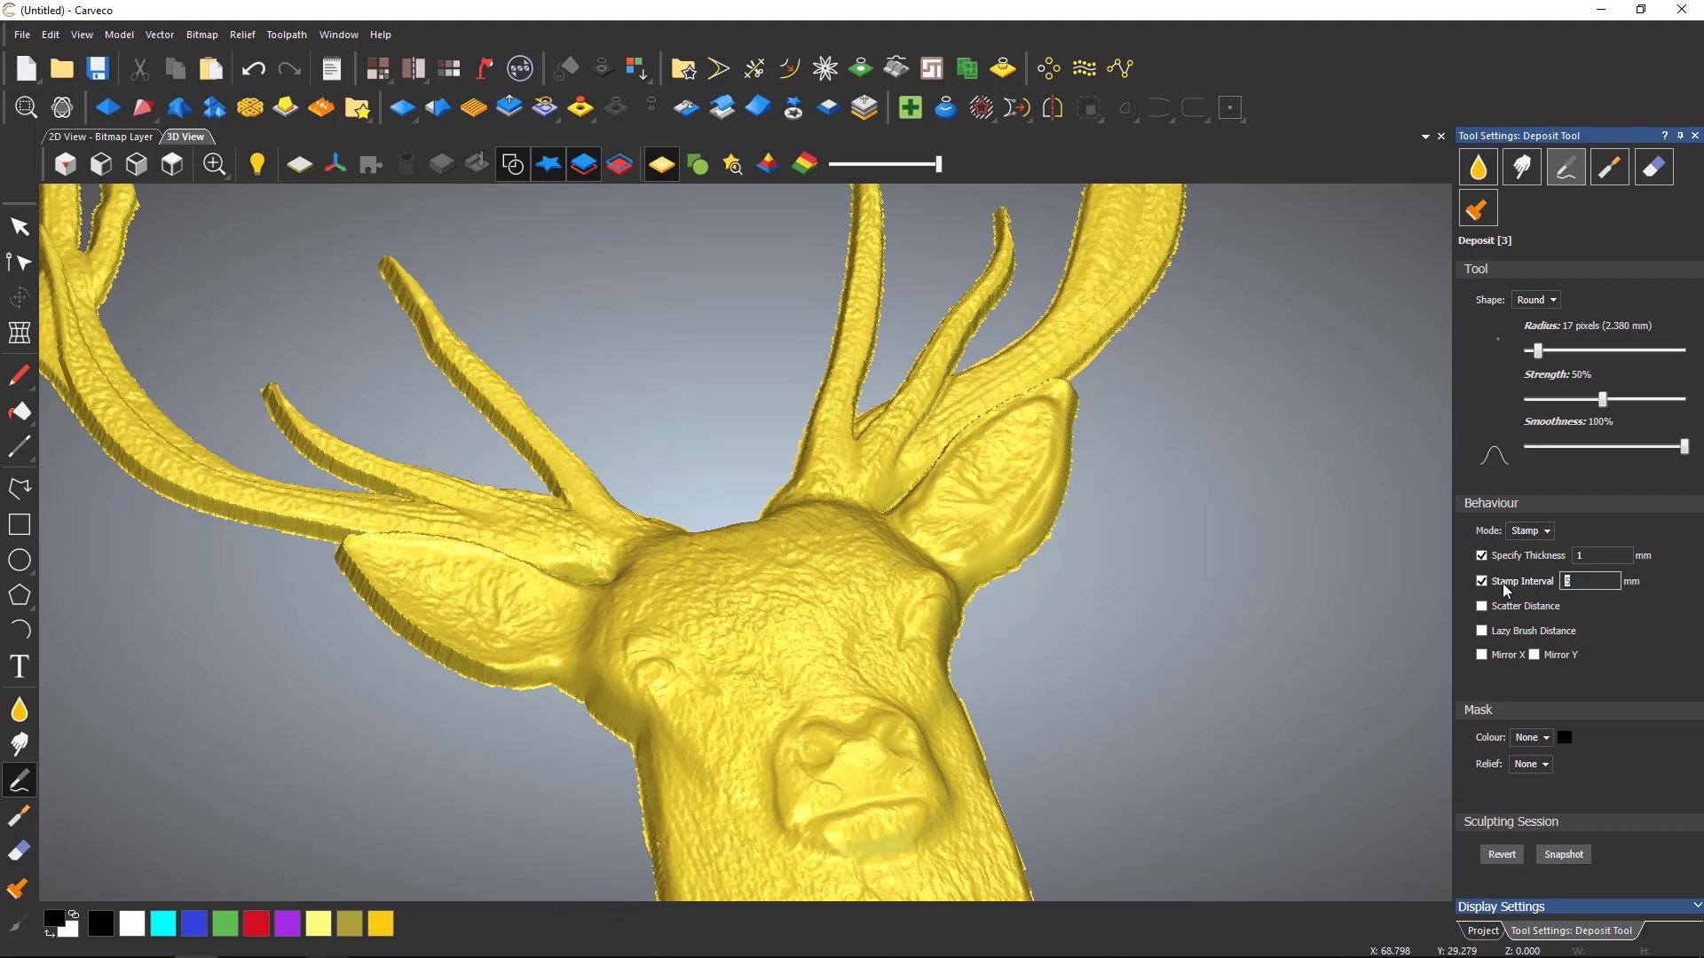
{"action": "type", "text": "10"}
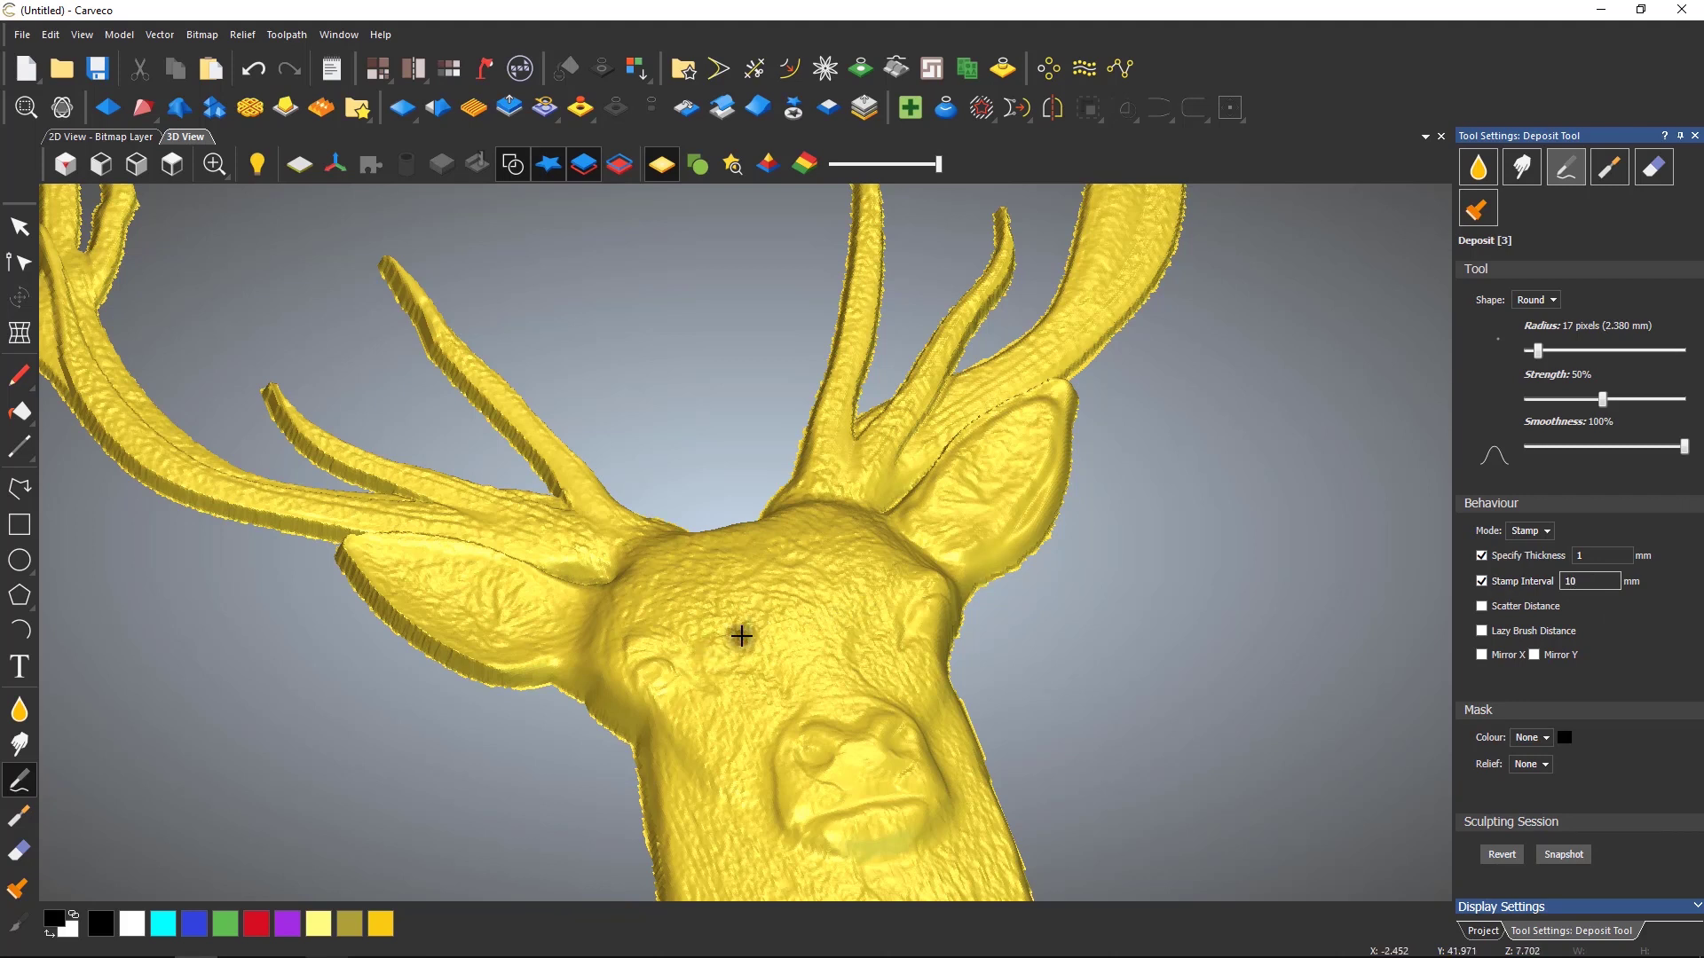
{"action": "mouse_move", "coordinate": [741, 635]}
{"action": "left_mouse_down"}
{"action": "mouse_move", "coordinate": [875, 564]}
{"action": "mouse_move", "coordinate": [934, 504]}
{"action": "mouse_move", "coordinate": [997, 405]}
{"action": "mouse_move", "coordinate": [1095, 318]}
{"action": "mouse_move", "coordinate": [1153, 190]}
{"action": "left_mouse_up"}
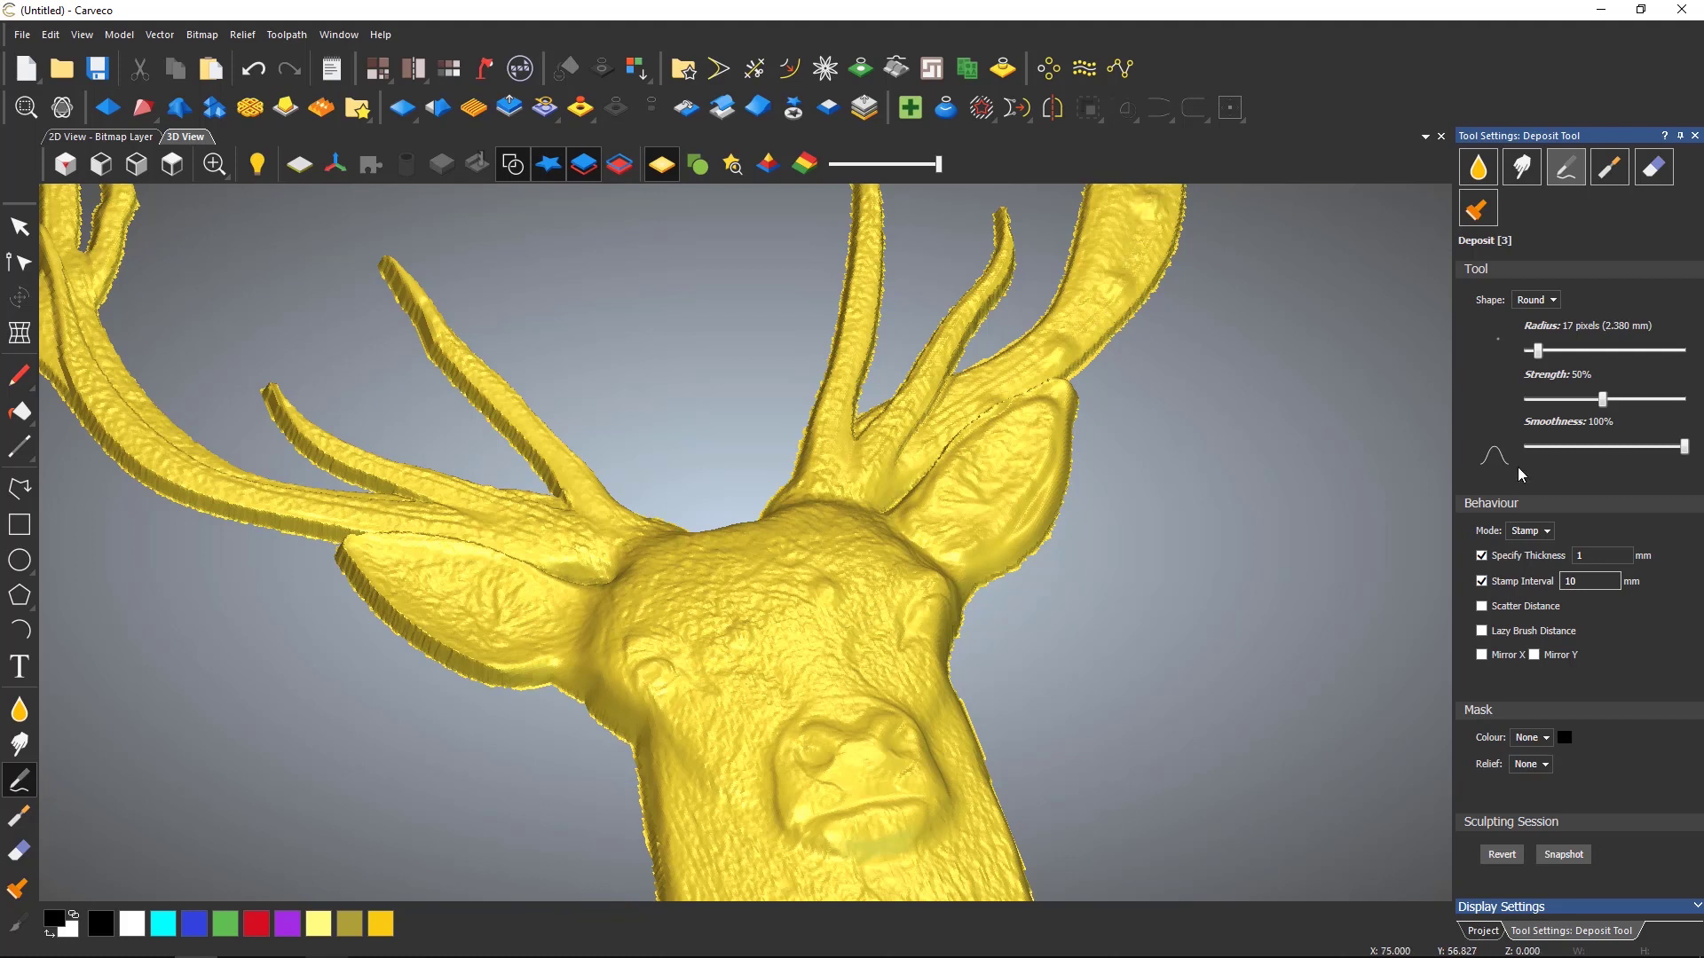
Change the stamp interval to 5 mm and stamp bumps along the left antler.
{"action": "left_click_drag", "start_coordinate": [1588, 583], "coordinate": [1514, 585]}
{"action": "type", "text": "5"}
{"action": "mouse_move", "coordinate": [302, 512]}
{"action": "left_mouse_down"}
{"action": "mouse_move", "coordinate": [184, 463]}
{"action": "mouse_move", "coordinate": [129, 420]}
{"action": "mouse_move", "coordinate": [88, 342]}
{"action": "left_mouse_up"}
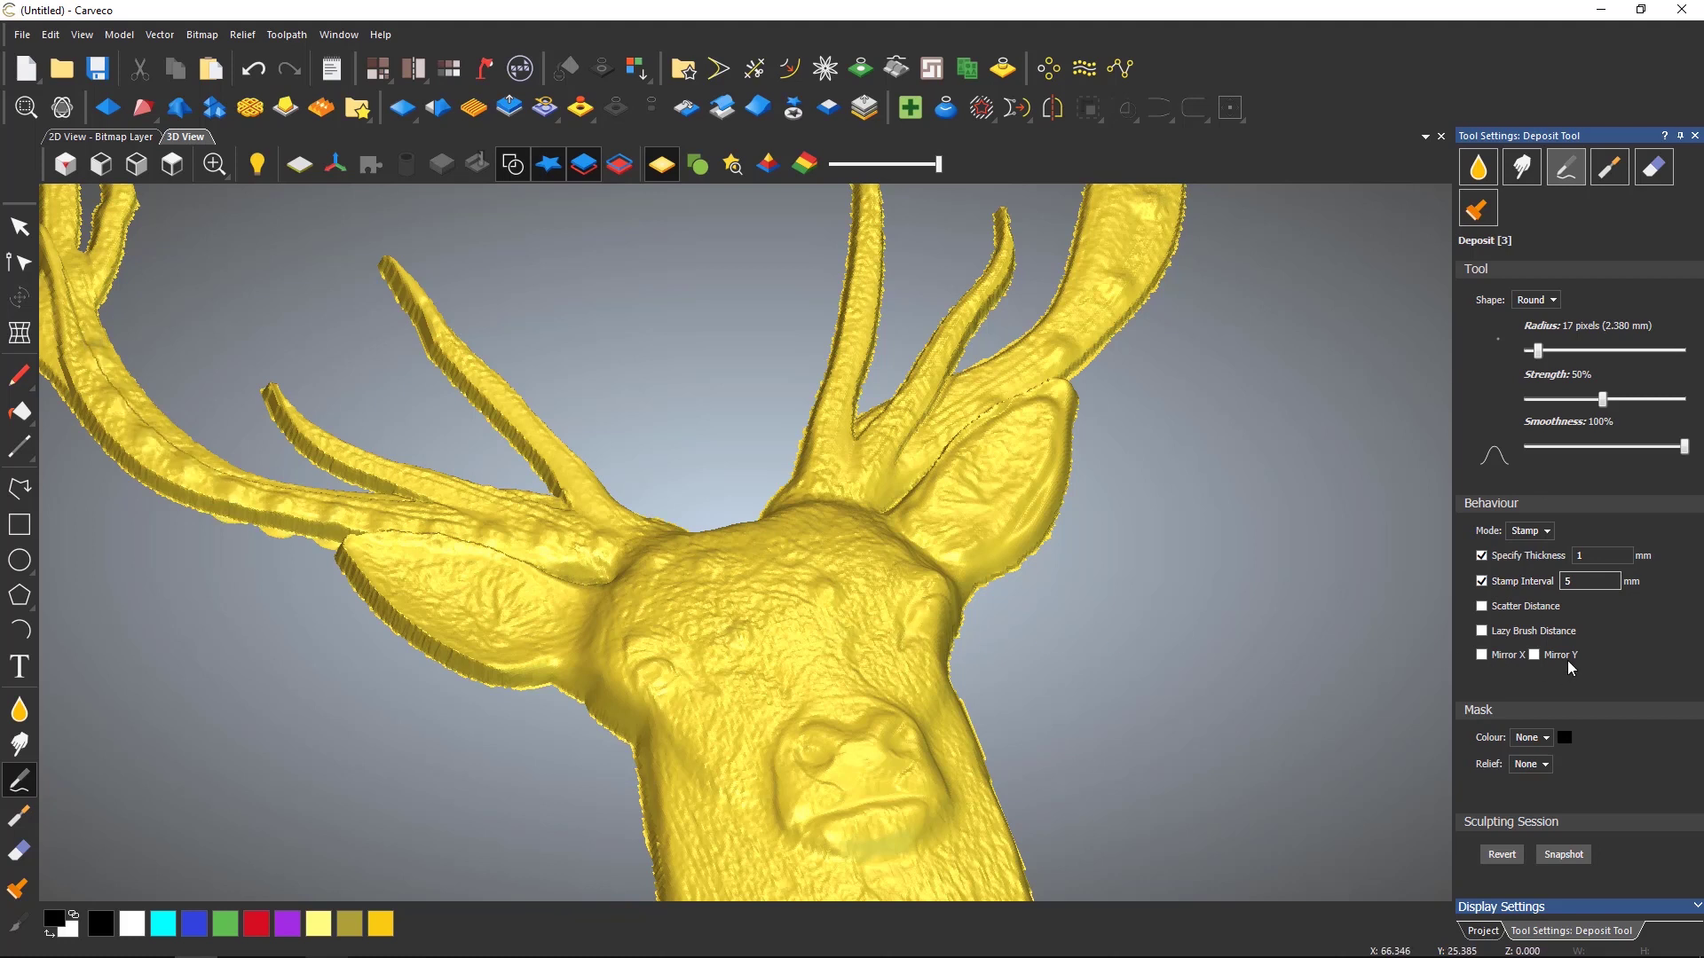
Add 10 mm scatter, switch to Limit mode, and scatter blobs around the head and antlers.
{"action": "left_click", "coordinate": [1481, 606]}
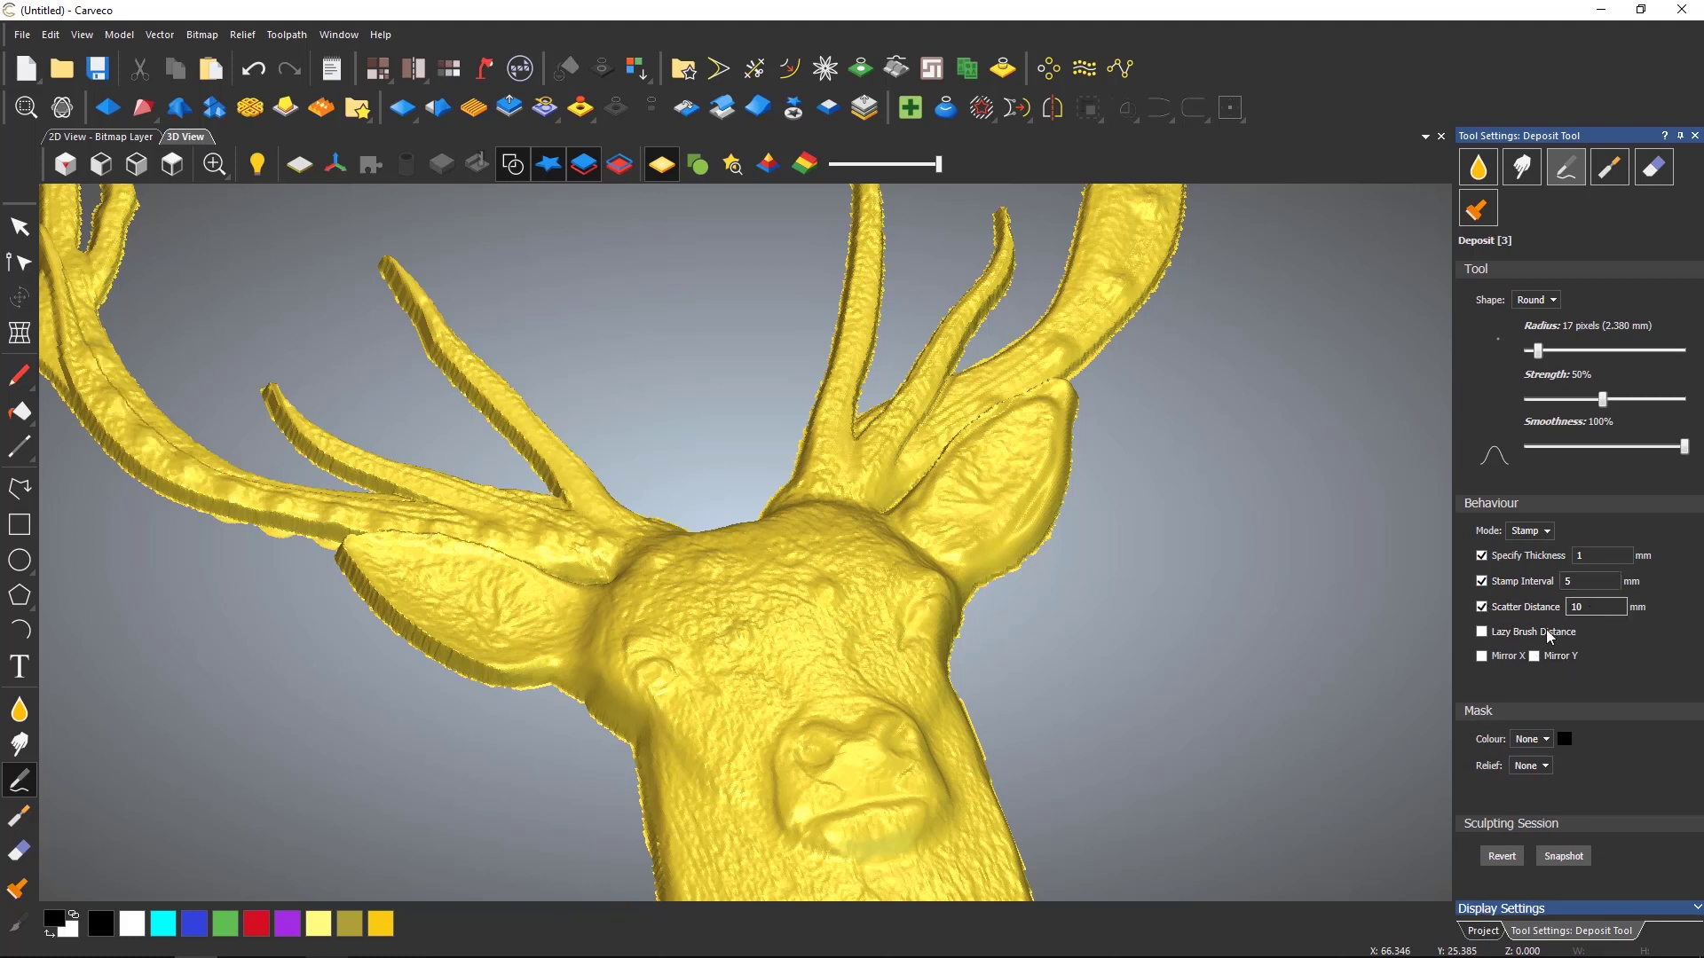
{"action": "left_click", "coordinate": [1542, 532]}
{"action": "left_click", "coordinate": [1535, 553]}
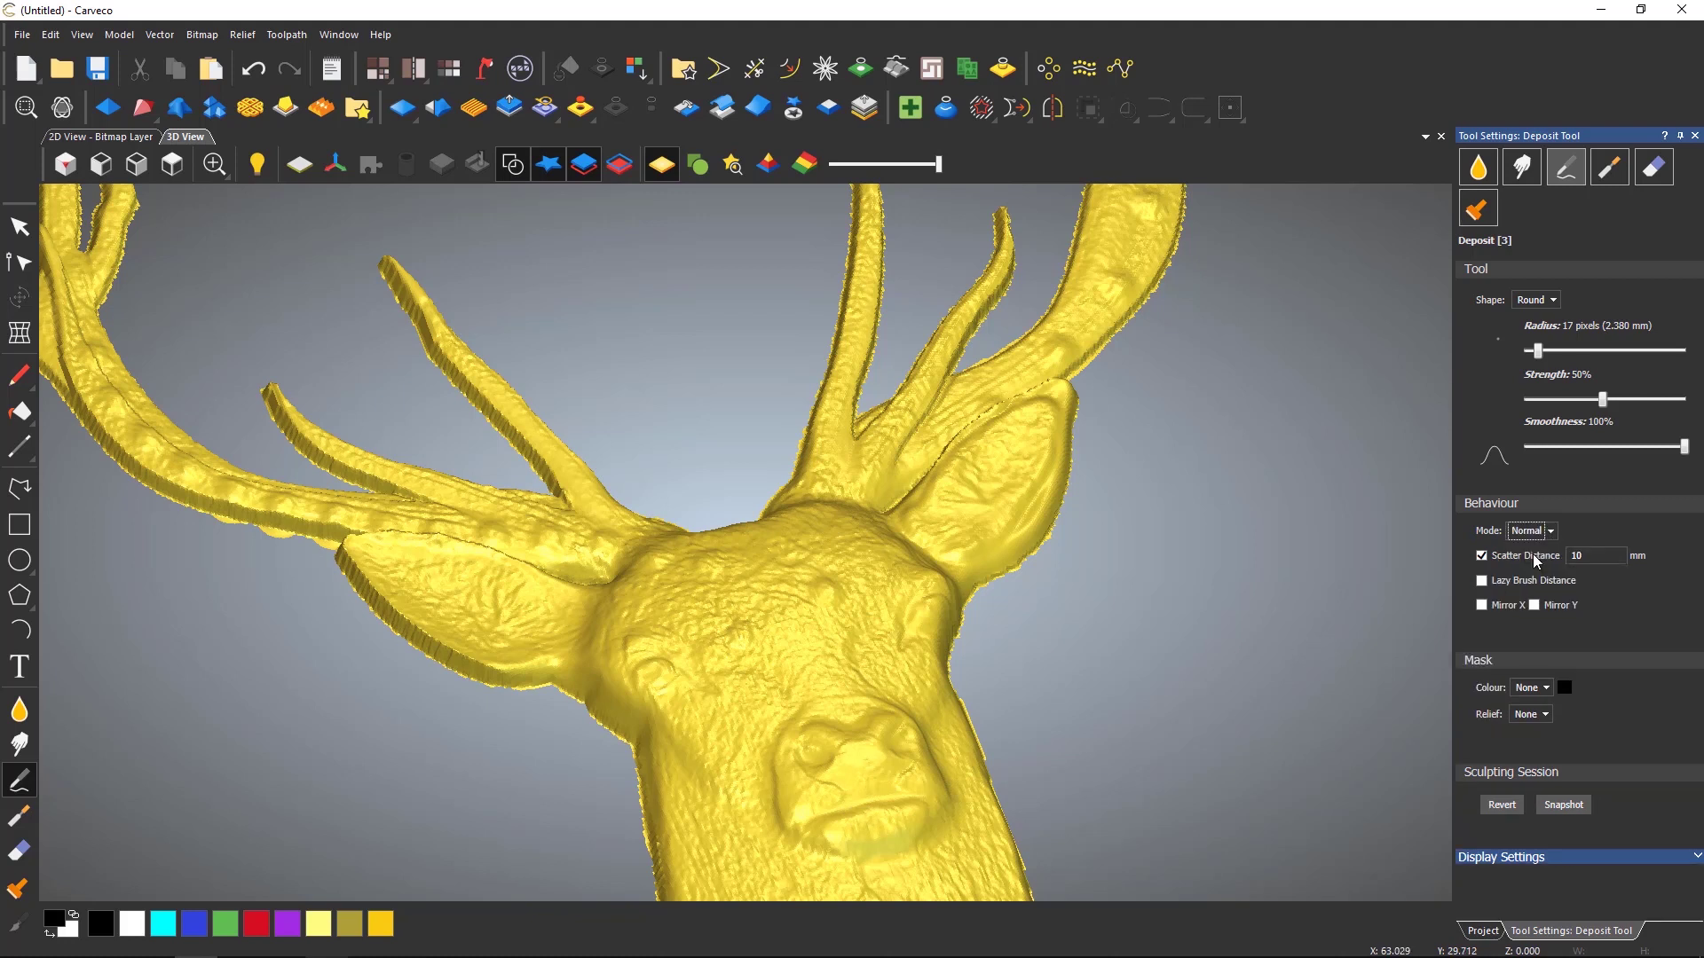
{"action": "left_click", "coordinate": [1529, 530]}
{"action": "left_click", "coordinate": [1536, 570]}
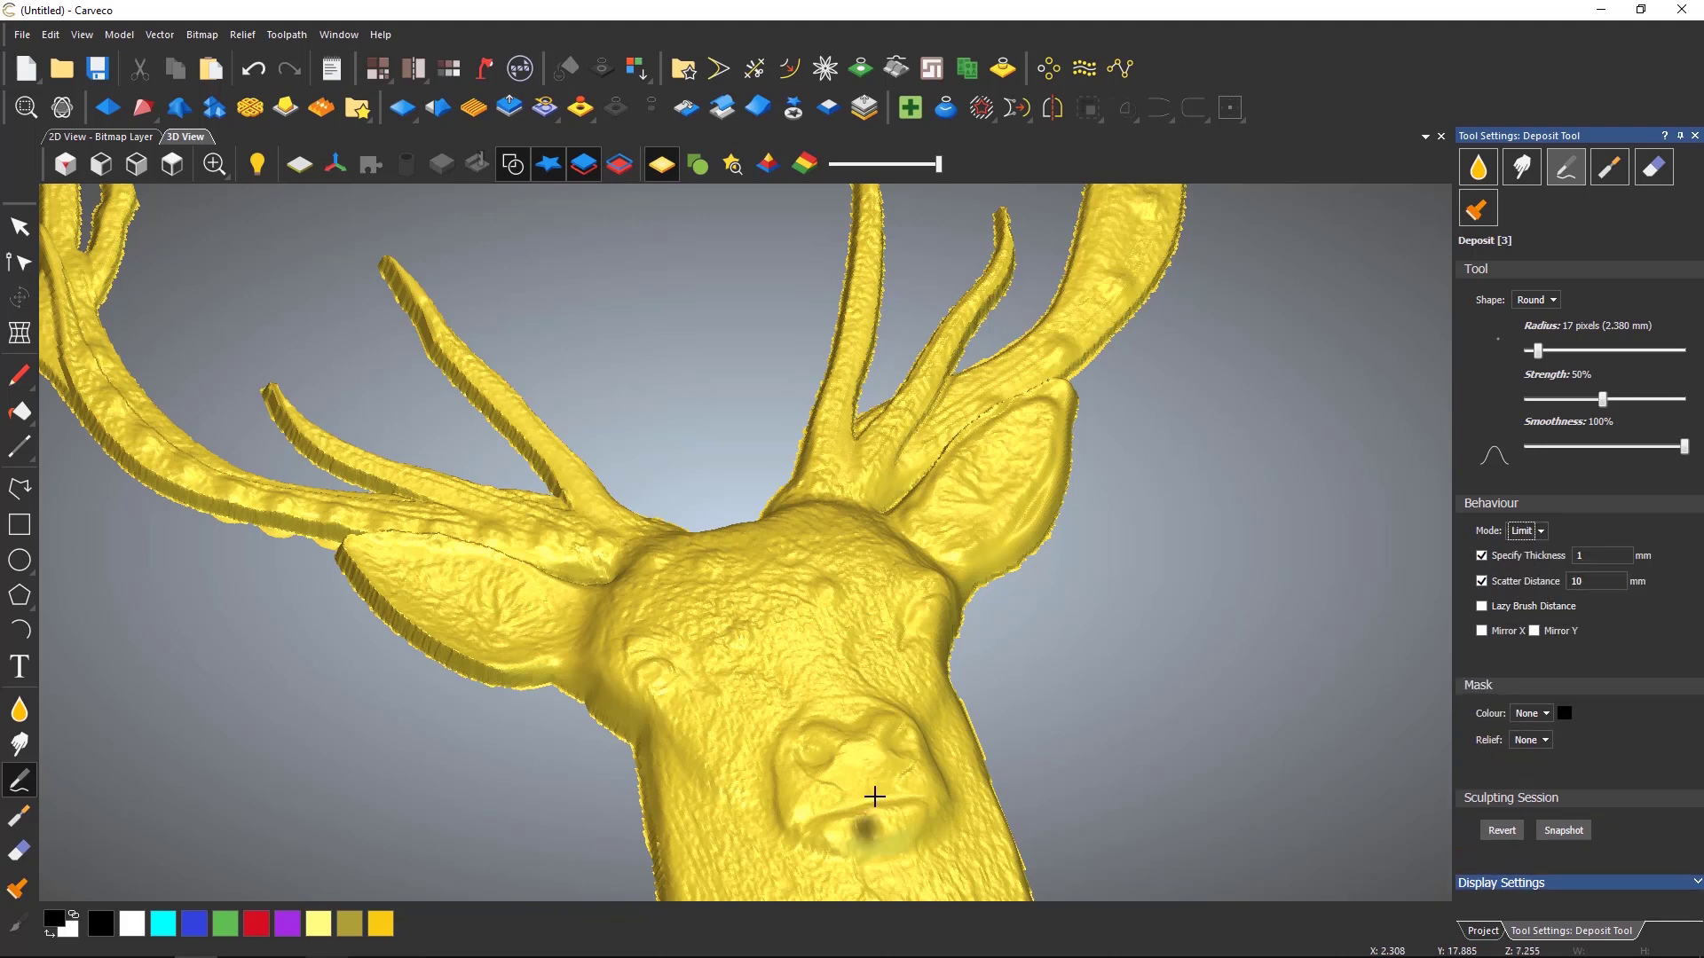
{"action": "mouse_move", "coordinate": [875, 799]}
{"action": "left_mouse_down"}
{"action": "mouse_move", "coordinate": [305, 609]}
{"action": "mouse_move", "coordinate": [1091, 362]}
{"action": "mouse_move", "coordinate": [536, 479]}
{"action": "mouse_move", "coordinate": [626, 874]}
{"action": "left_mouse_up"}
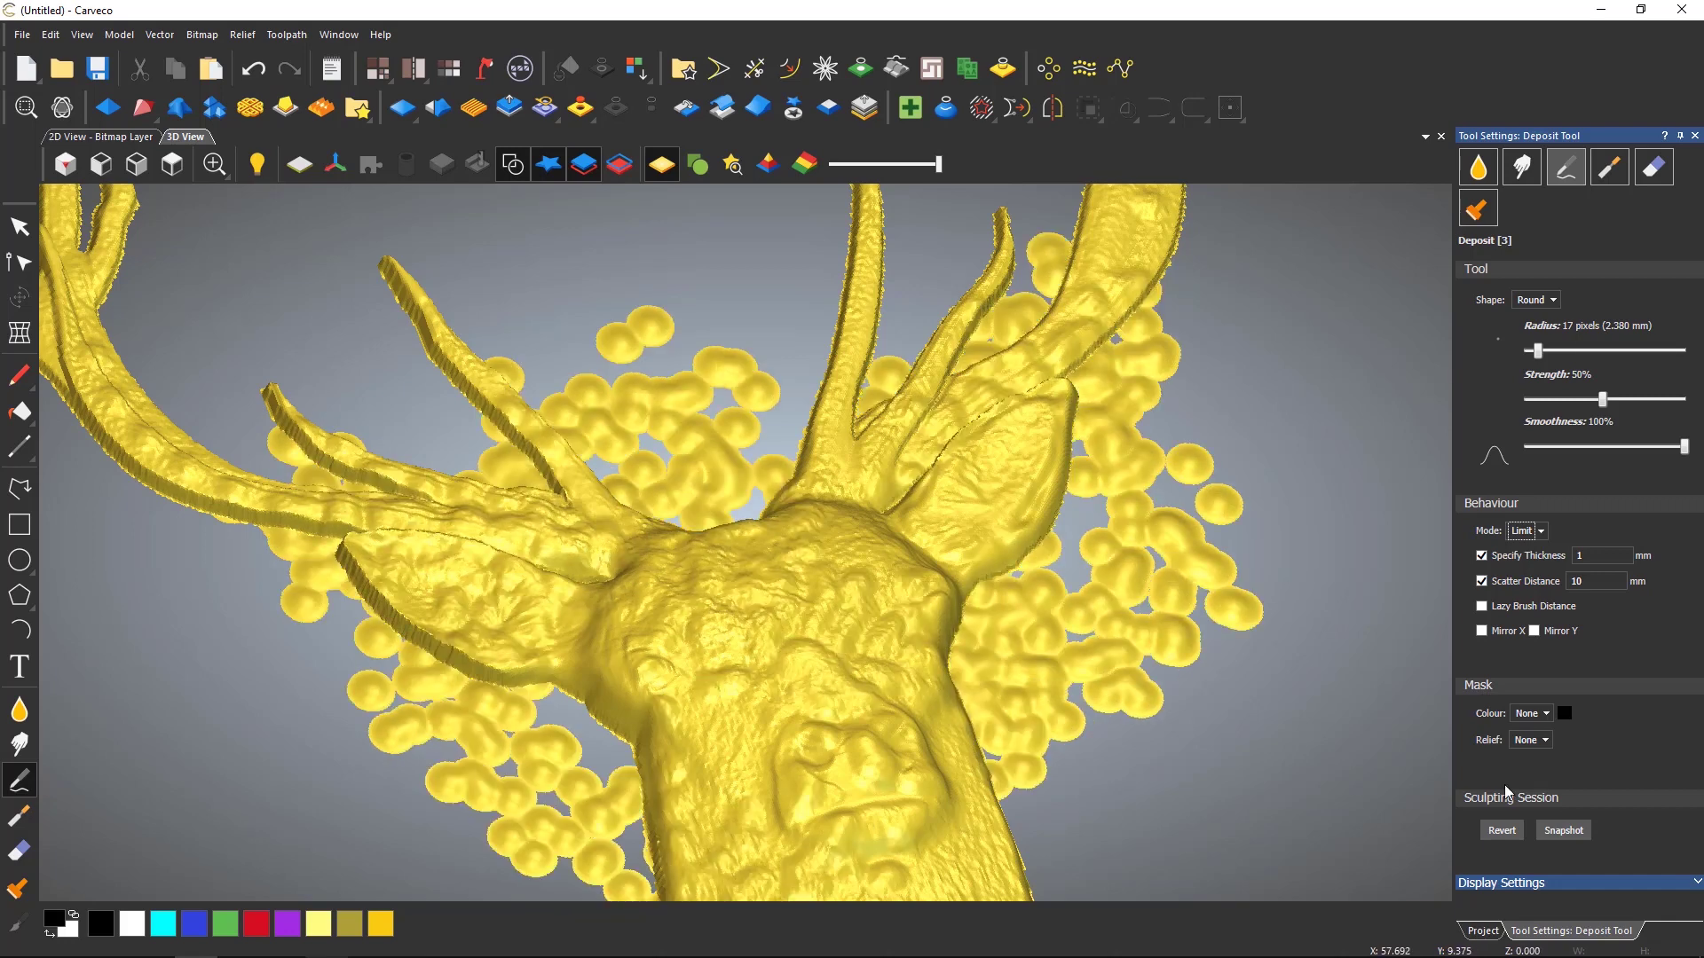
Revert the blobs, use a 2 mm lazy brush without scatter, and test-then-revert a forehead ring.
{"action": "left_click", "coordinate": [1503, 830]}
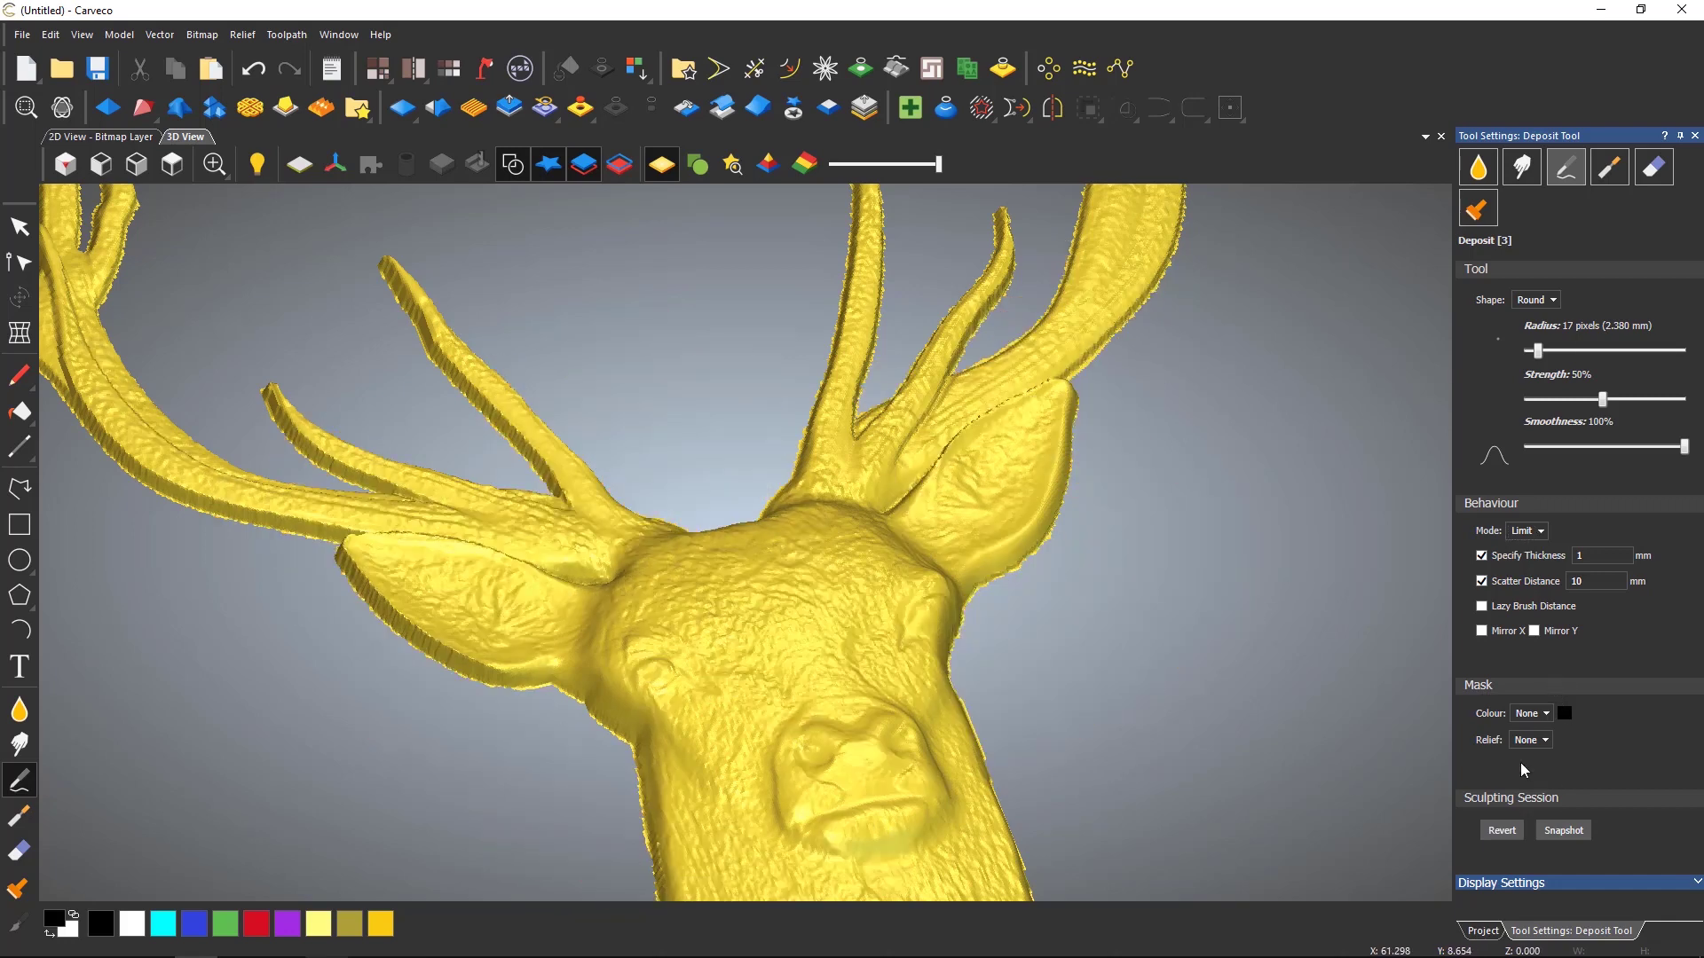
{"action": "left_click", "coordinate": [1482, 607]}
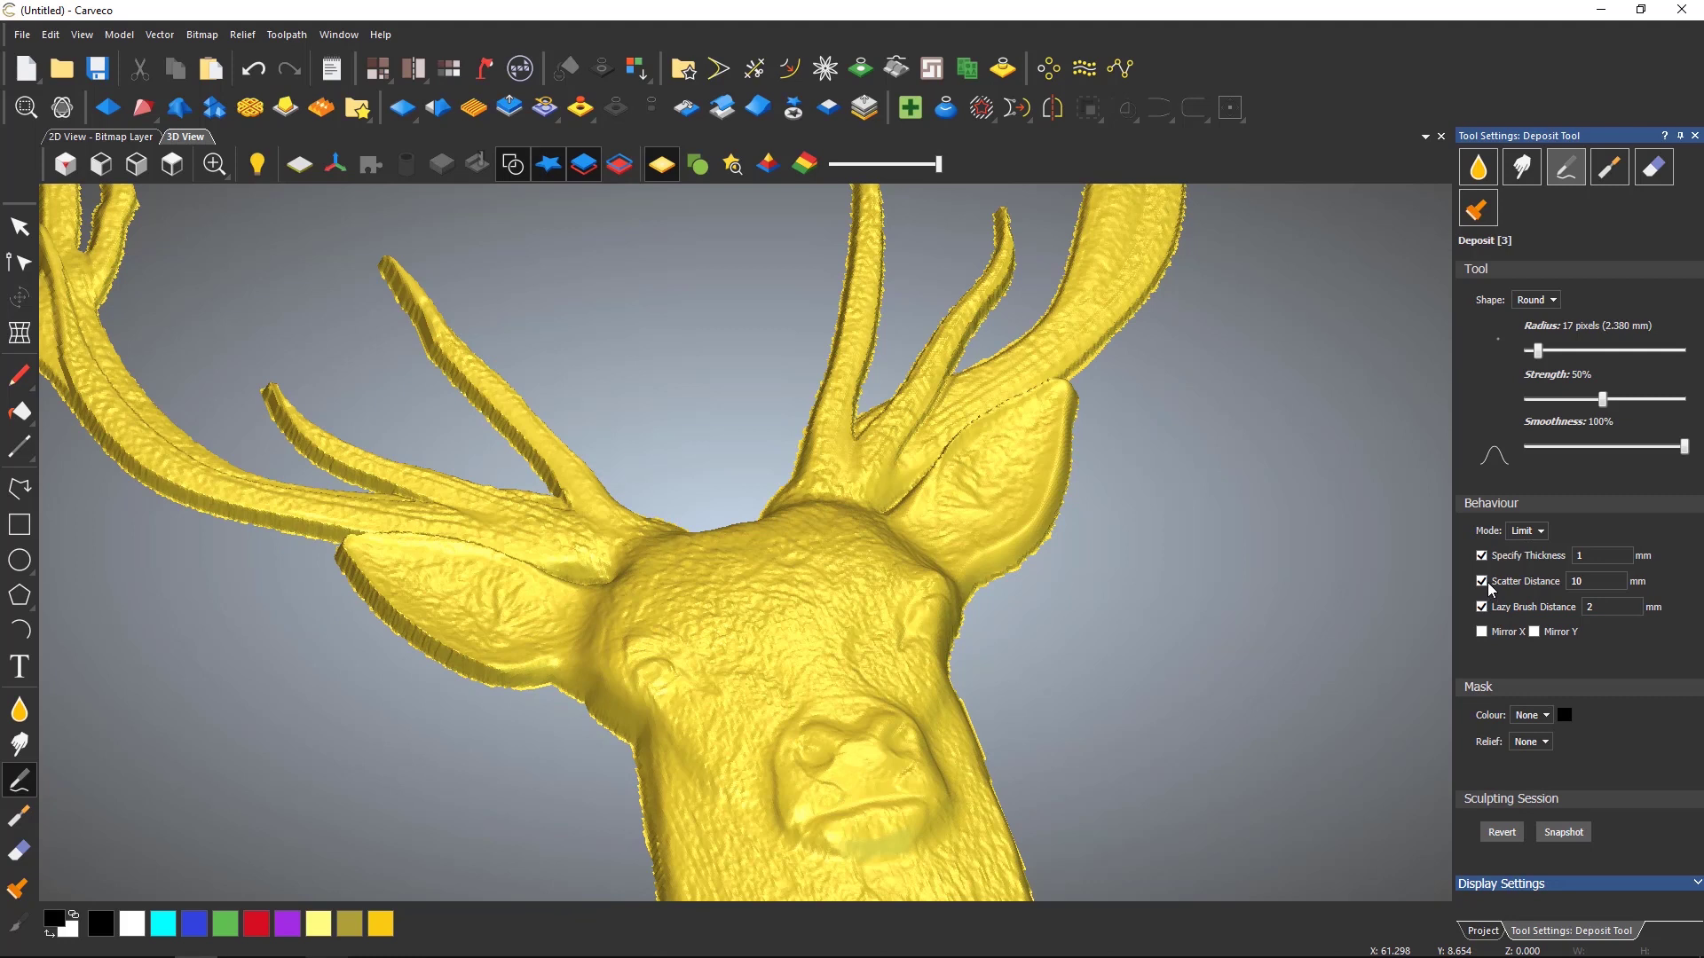
{"action": "left_click", "coordinate": [1482, 581]}
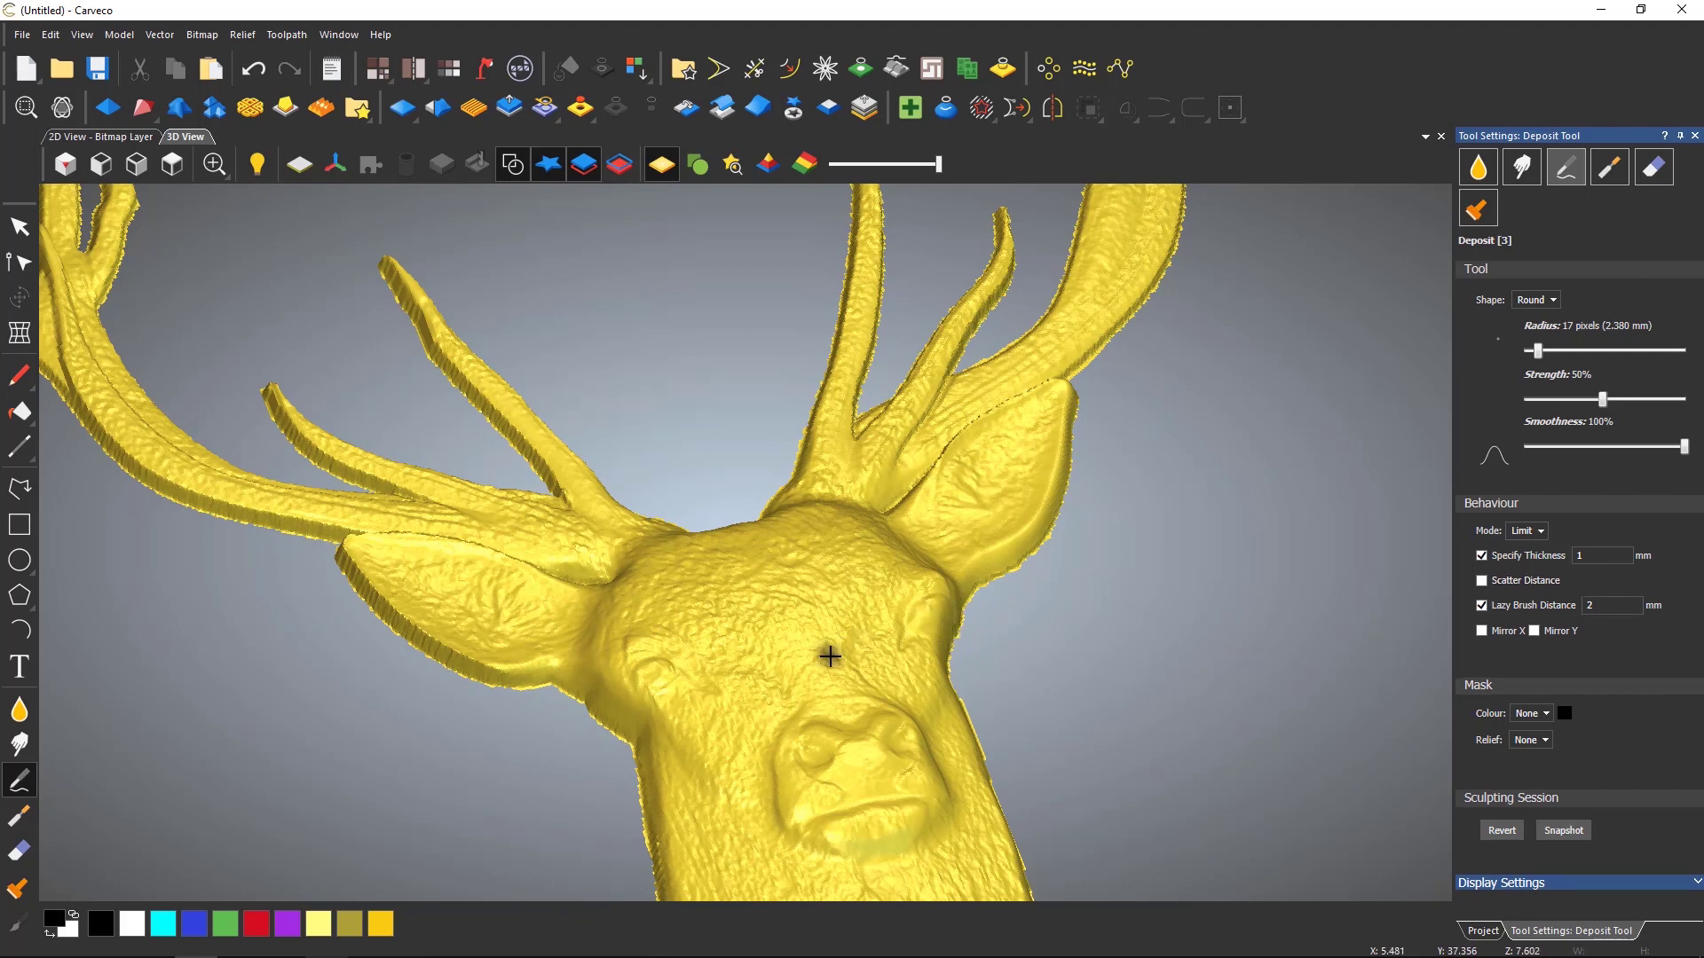
{"action": "mouse_move", "coordinate": [837, 647]}
{"action": "left_mouse_down"}
{"action": "mouse_move", "coordinate": [849, 575]}
{"action": "mouse_move", "coordinate": [823, 540]}
{"action": "mouse_move", "coordinate": [745, 536]}
{"action": "mouse_move", "coordinate": [694, 566]}
{"action": "mouse_move", "coordinate": [679, 614]}
{"action": "mouse_move", "coordinate": [726, 673]}
{"action": "mouse_move", "coordinate": [783, 685]}
{"action": "mouse_move", "coordinate": [838, 629]}
{"action": "left_mouse_up"}
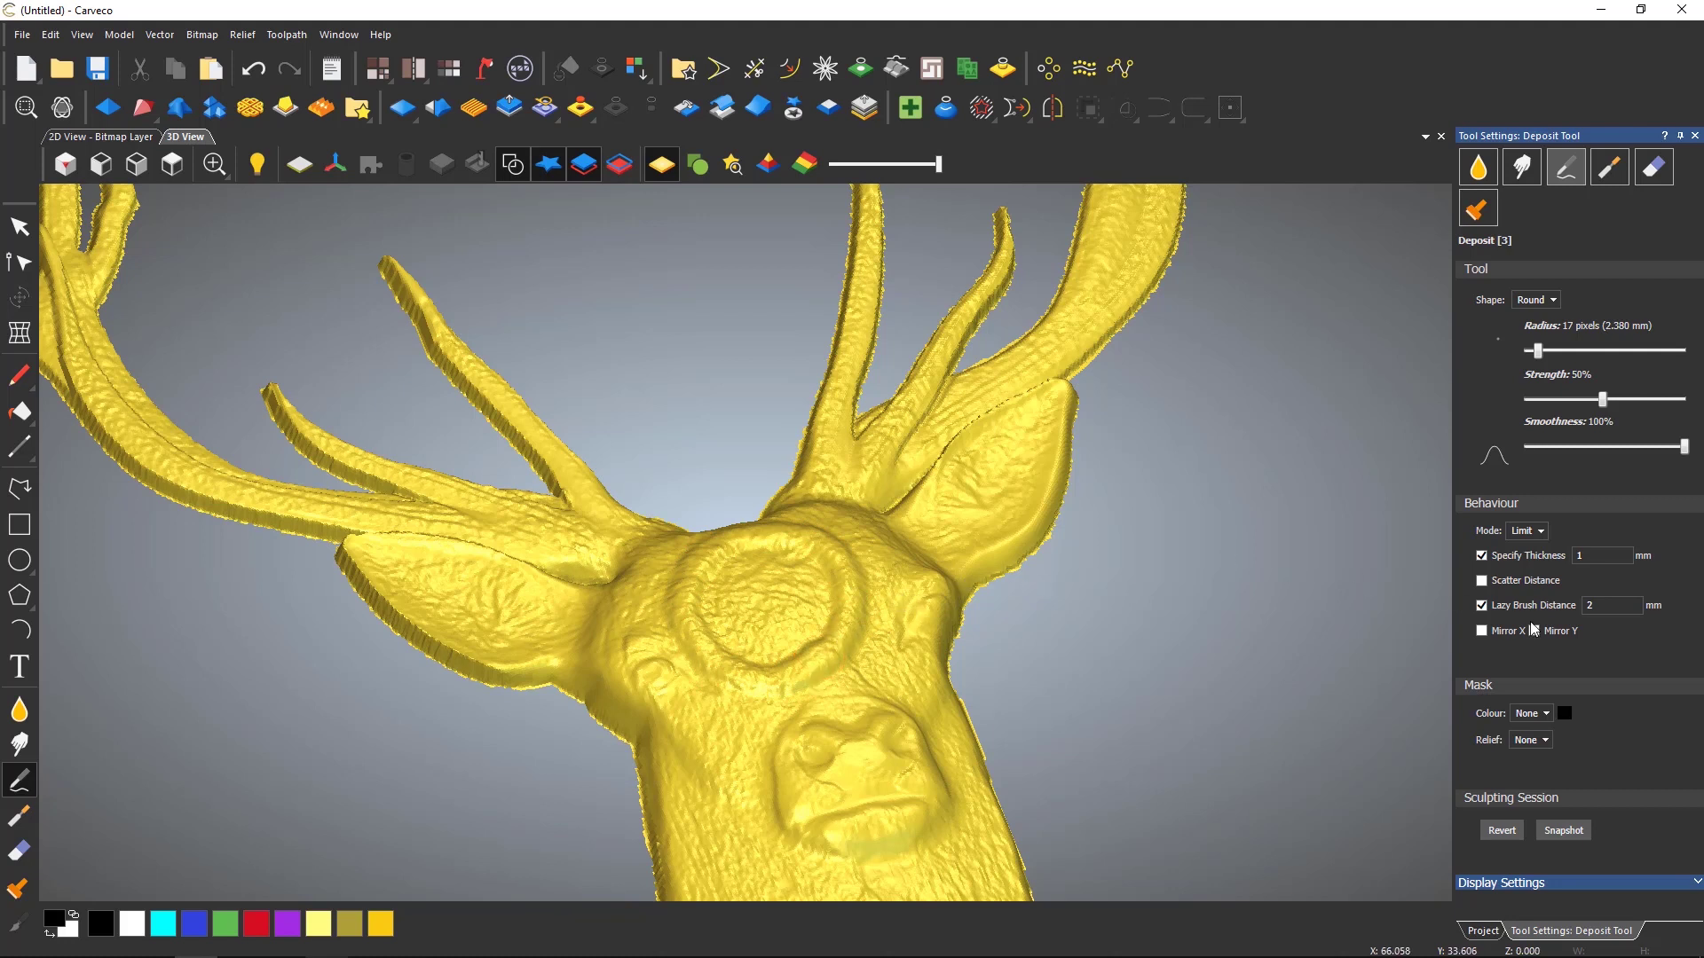
{"action": "left_click", "coordinate": [1502, 831]}
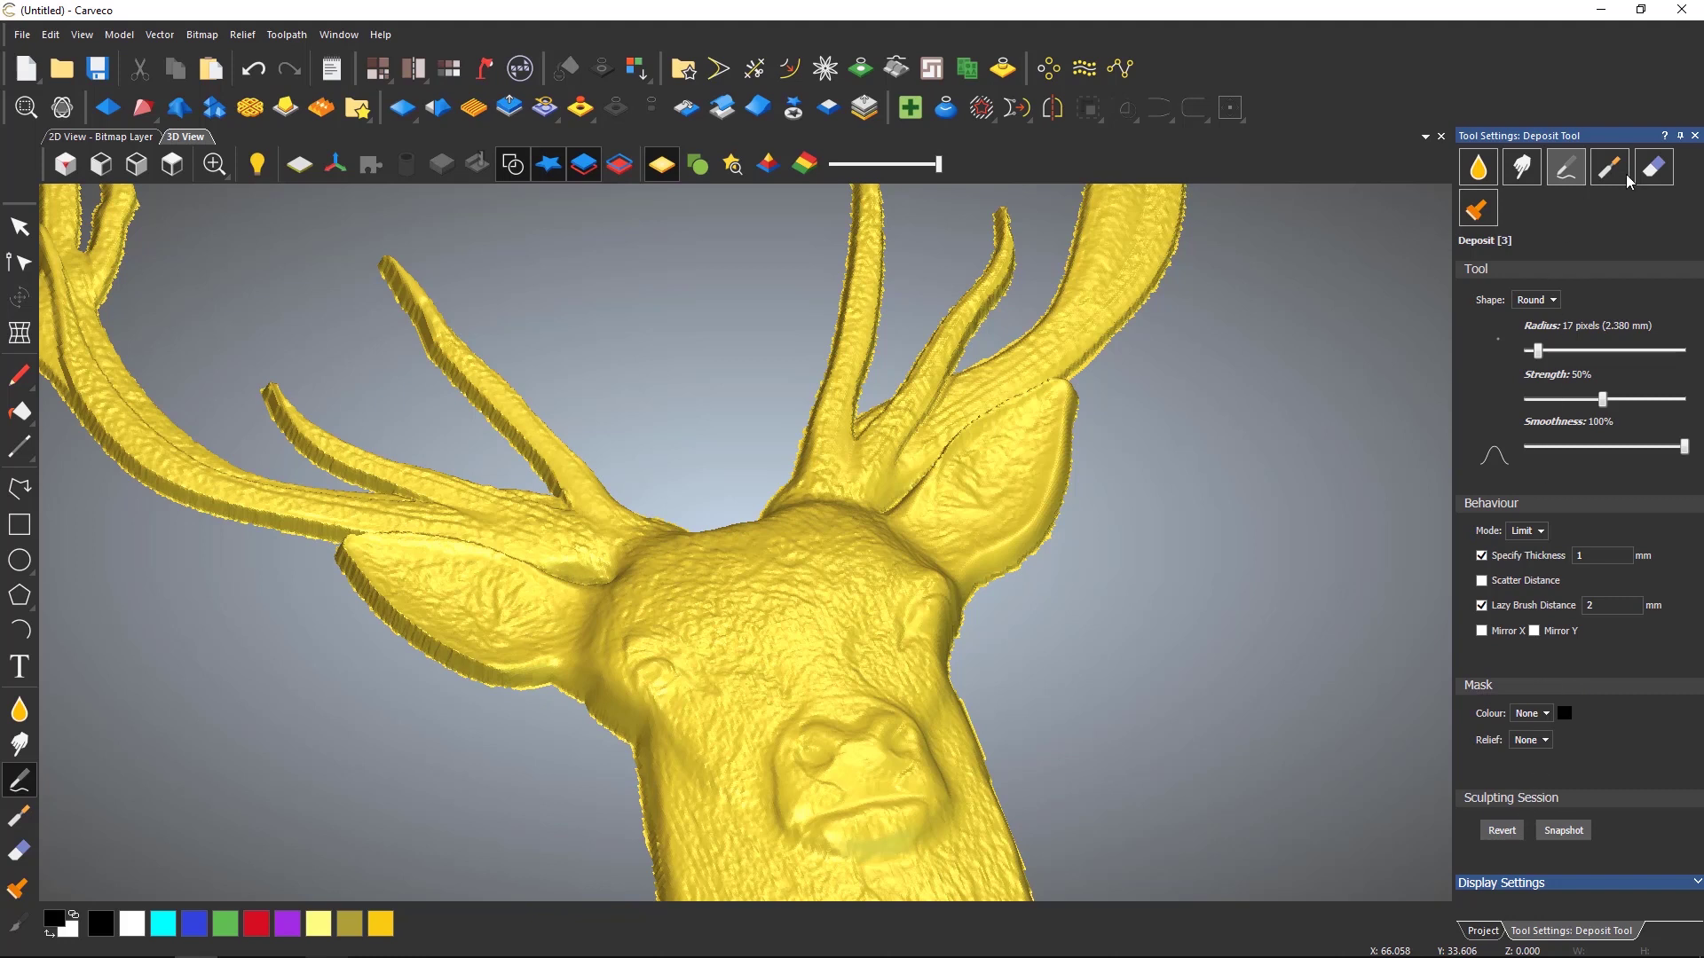
Select the Eraser with a 115-pixel radius and 88% strength in Erase to Base Plane mode.
{"action": "left_click", "coordinate": [1652, 169]}
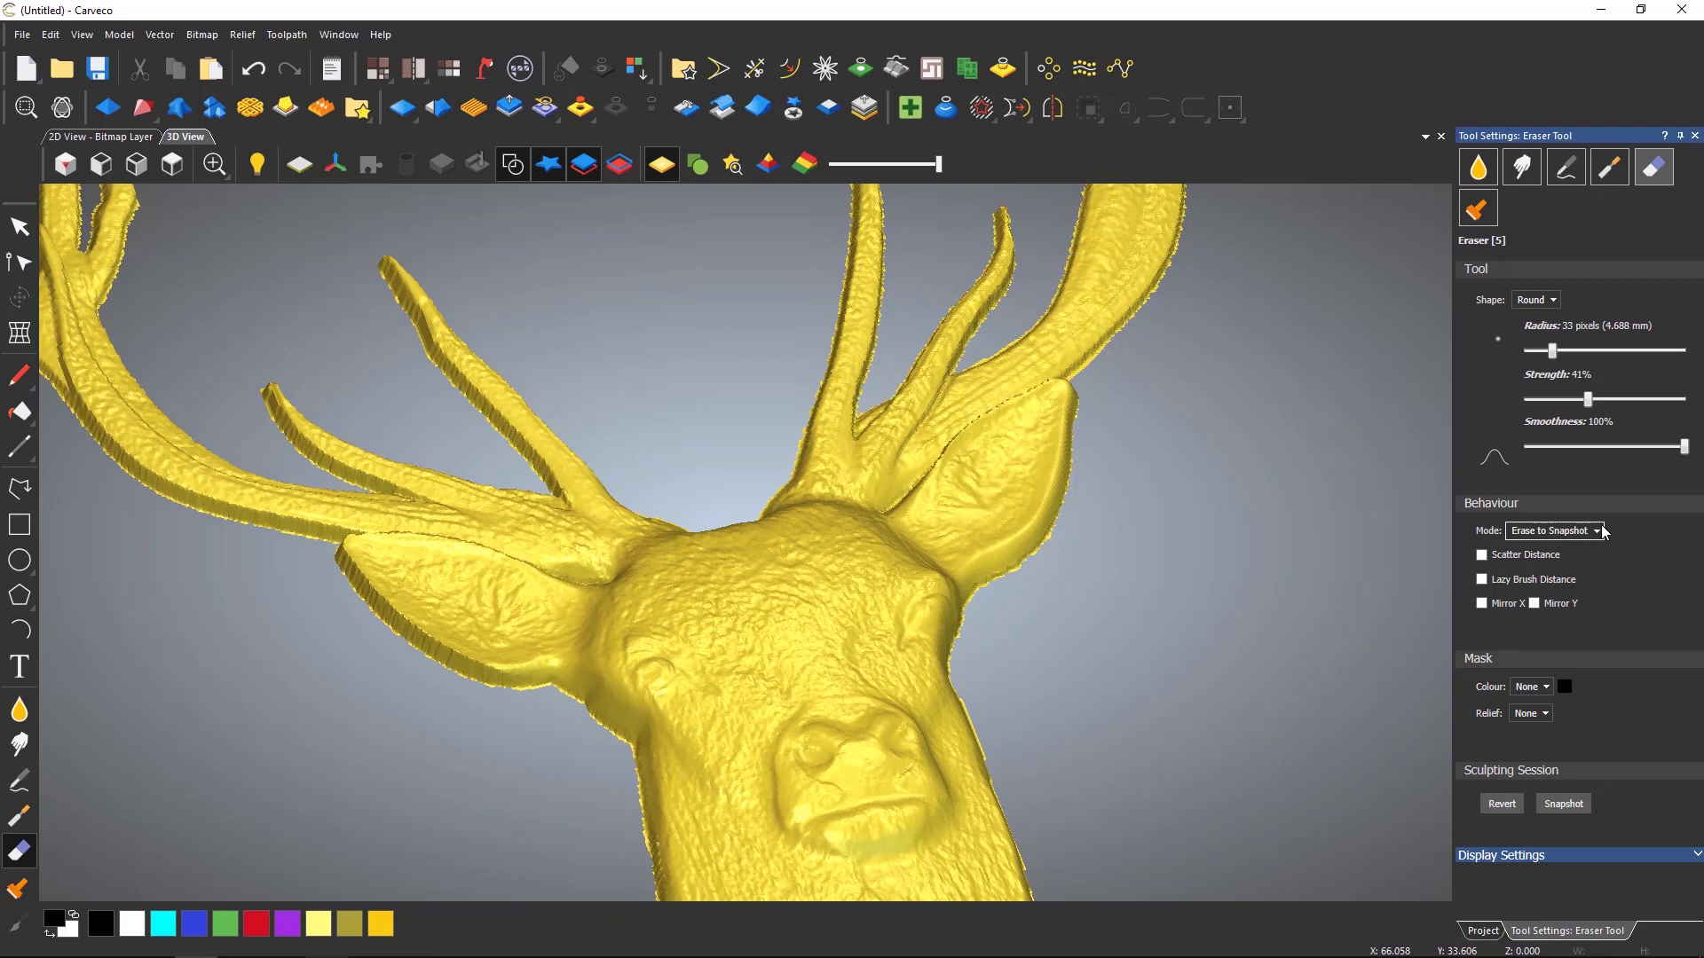
{"action": "scroll", "coordinate": [985, 564], "scroll_direction": "down", "scroll_amount": 5}
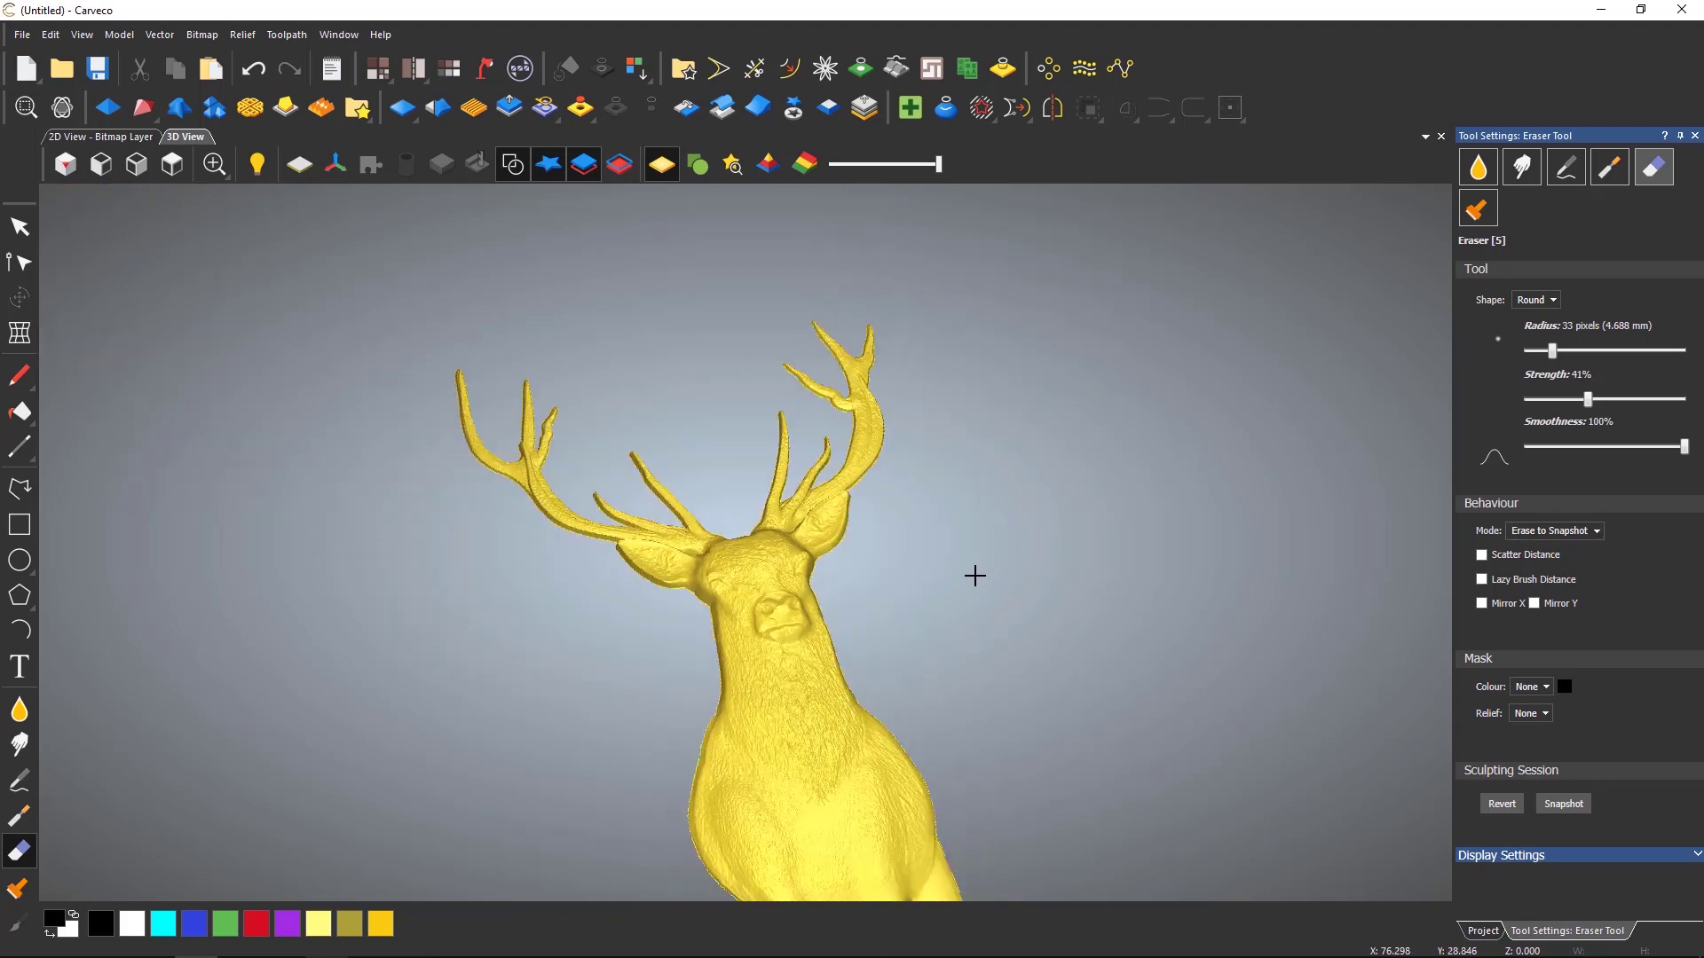
{"action": "scroll", "coordinate": [745, 828], "scroll_direction": "up", "scroll_amount": 2}
{"action": "scroll", "coordinate": [825, 730], "scroll_direction": "up", "scroll_amount": 2}
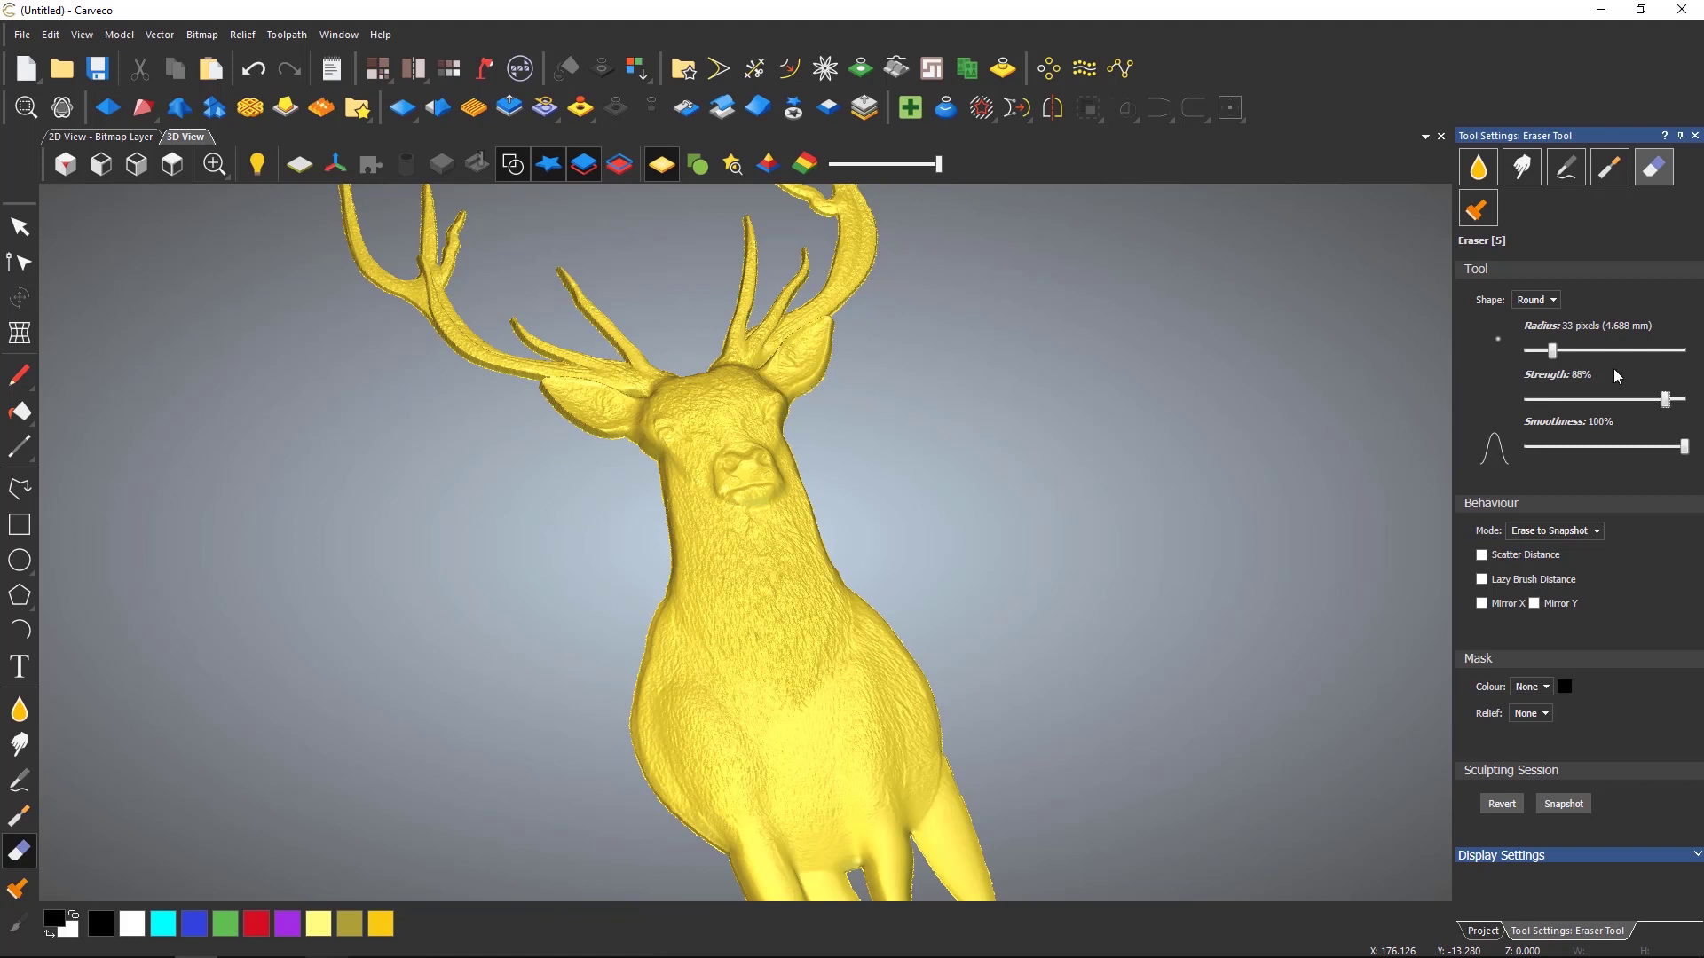
{"action": "left_click_drag", "start_coordinate": [1559, 355], "coordinate": [1602, 355]}
{"action": "left_click", "coordinate": [1562, 531]}
{"action": "left_click", "coordinate": [1566, 573]}
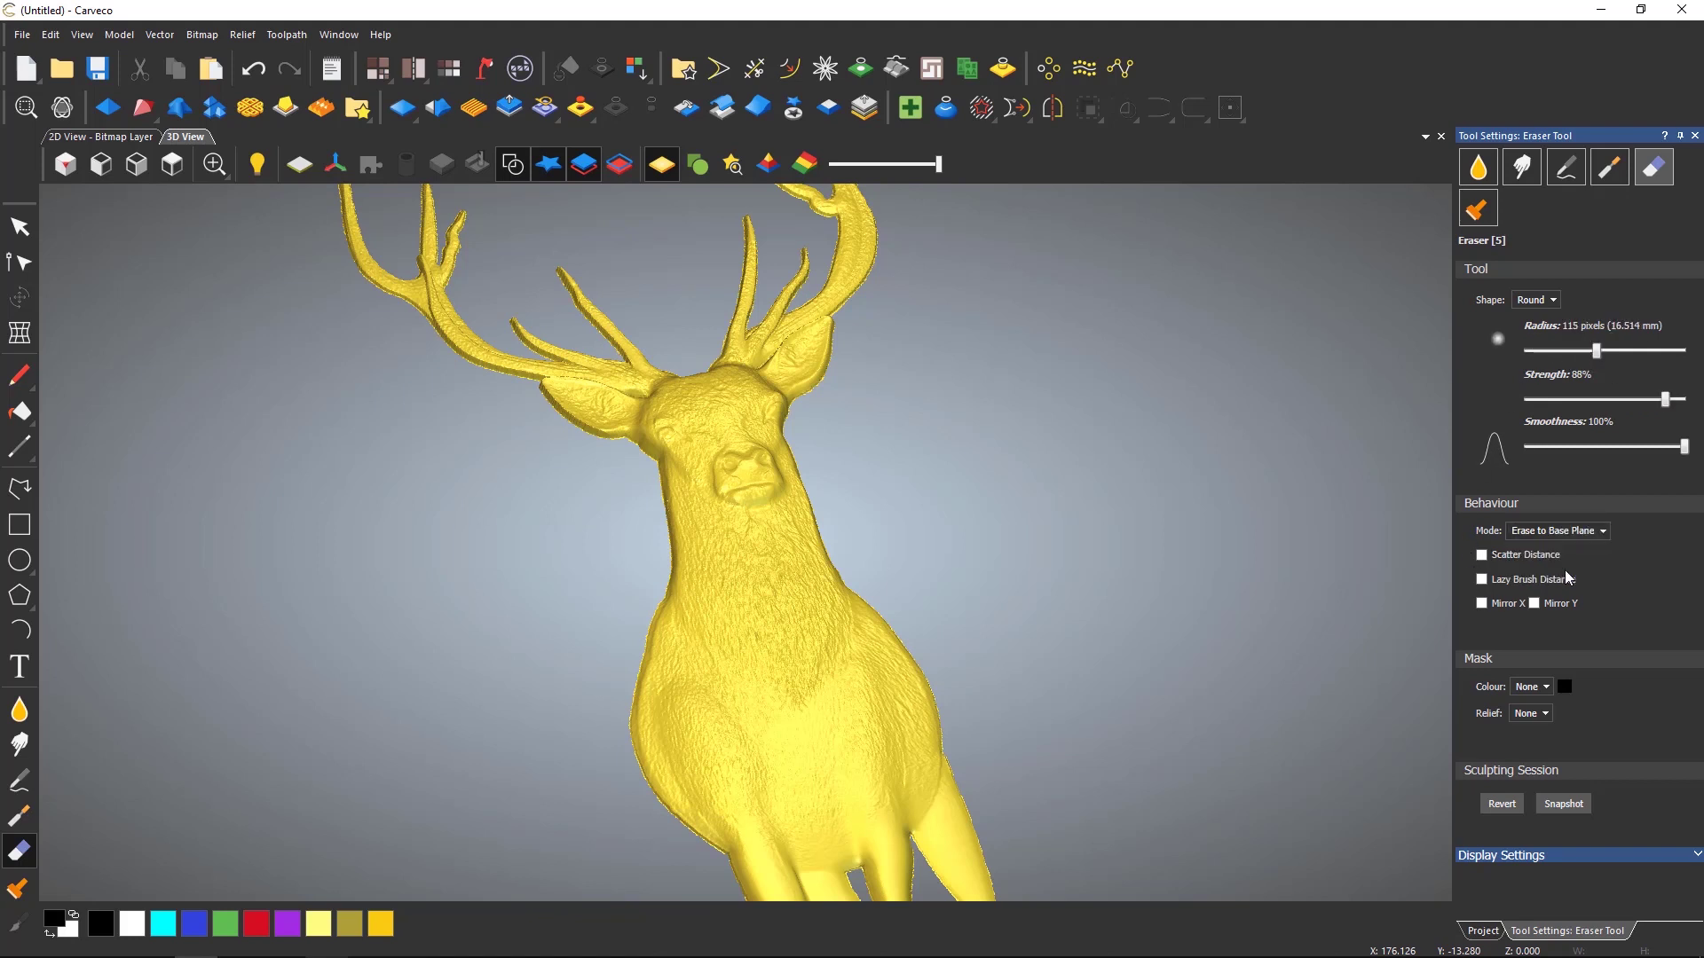